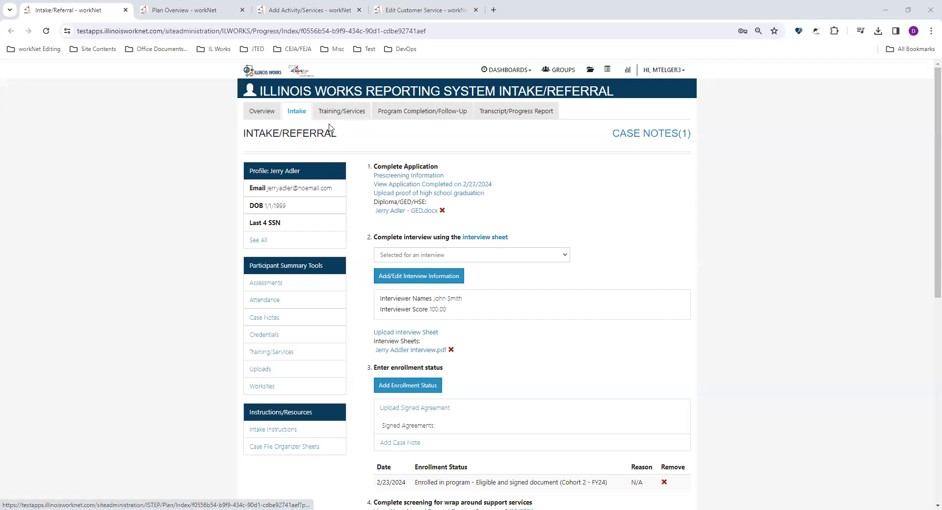
- Open the customer's Training & Services/Career Plan from the intake page and review the plan overview
scroll(339, 236, down, 8)
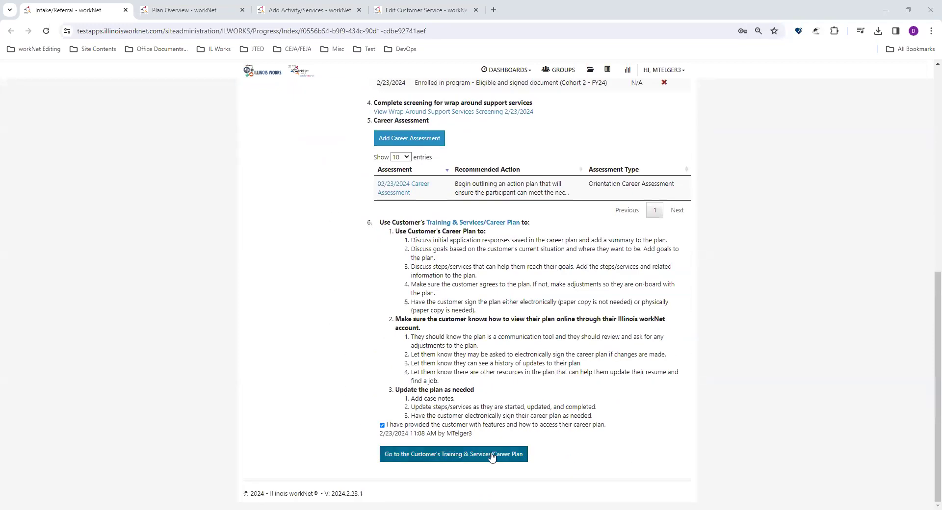
click(430, 455)
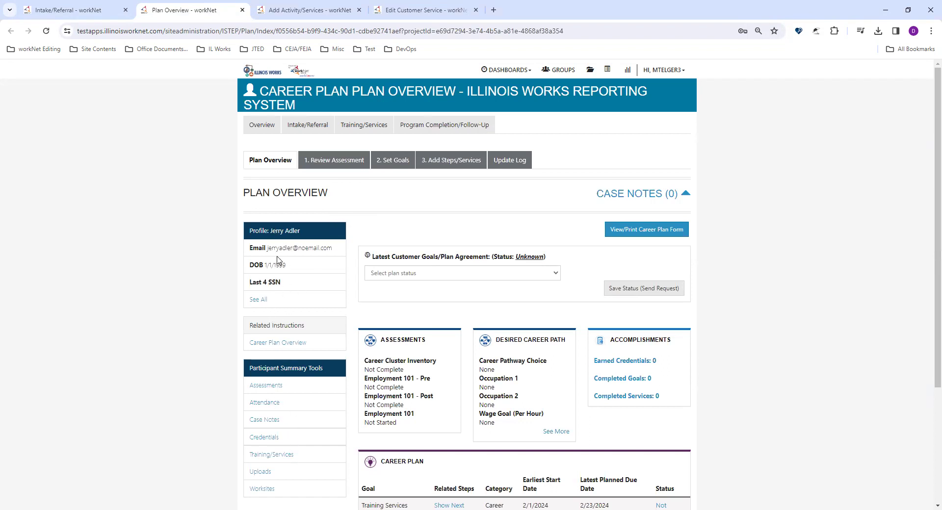
scroll(277, 260, down, 2)
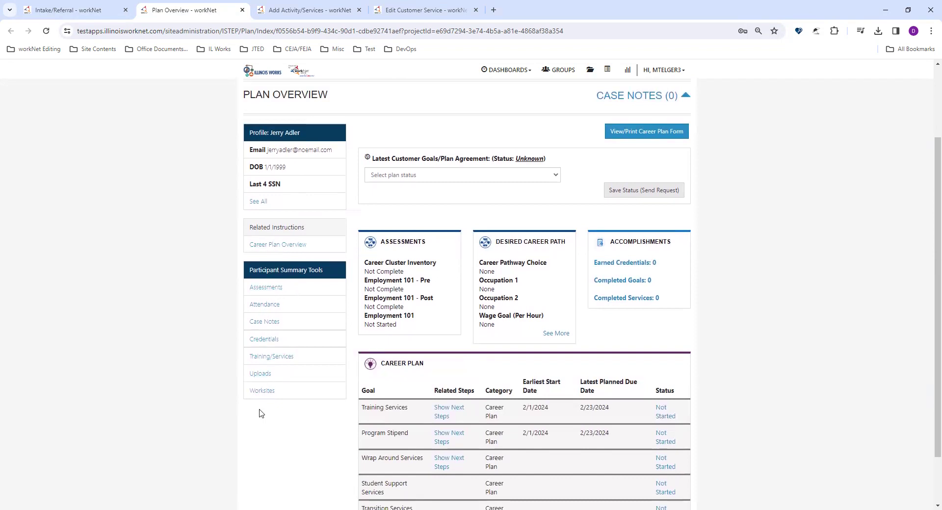
scroll(150, 294, up, 2)
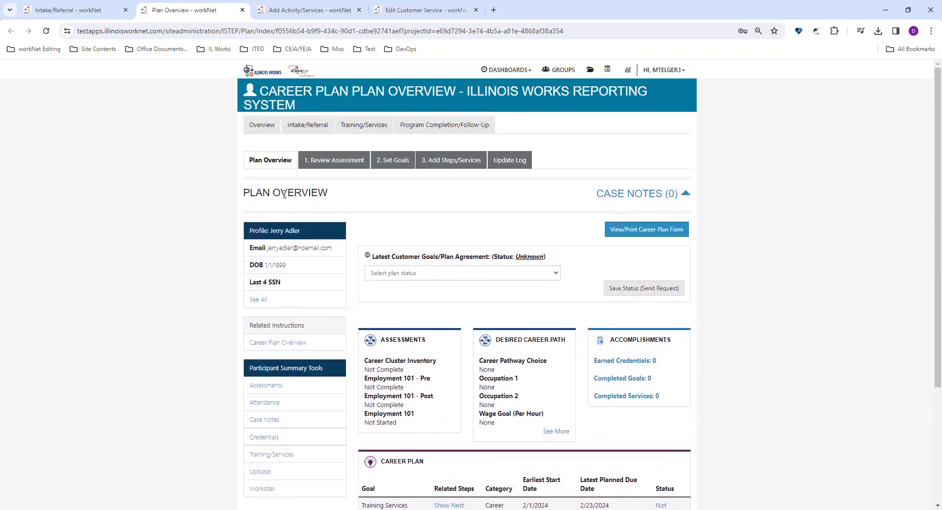
scroll(475, 210, down, 3)
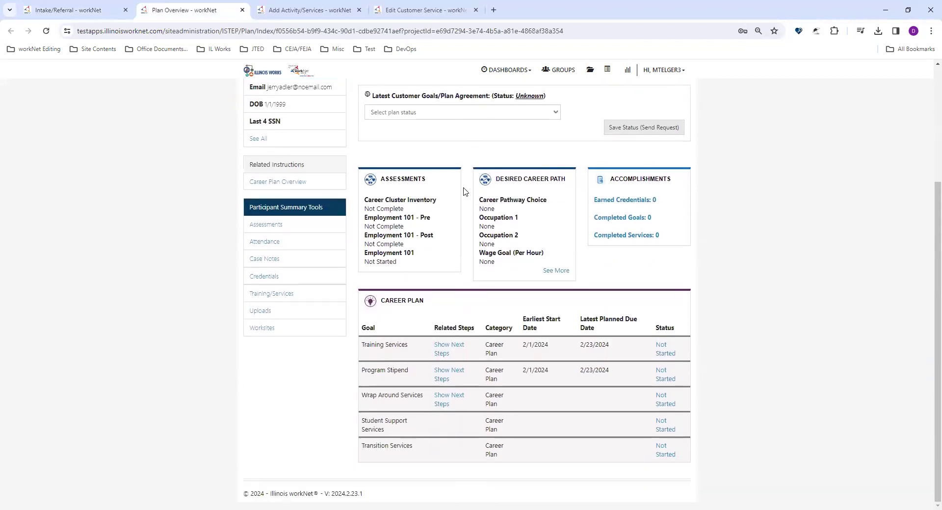
click(597, 236)
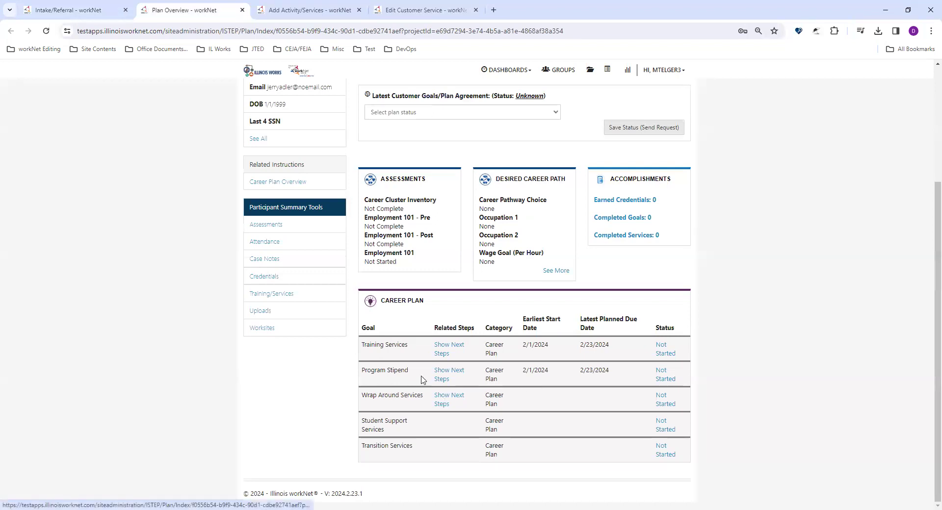
scroll(427, 427, up, 4)
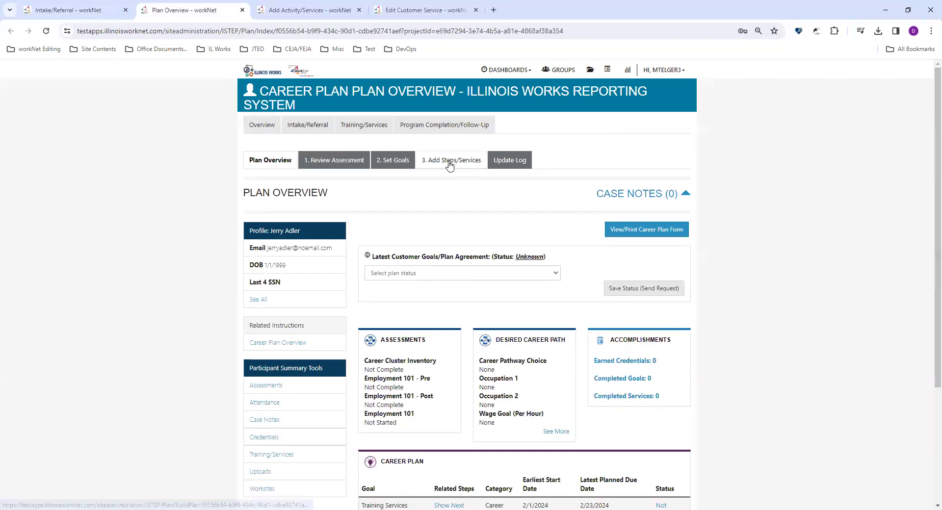
- Review the career plan's activities and services by goal, and open the module 3 - blueprint reading training service for editing
click(306, 10)
scroll(155, 324, down, 2)
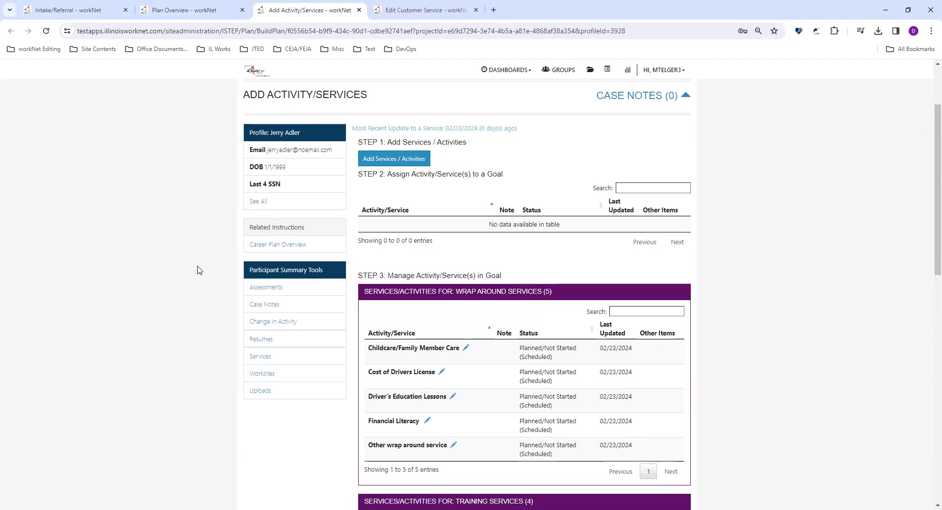
scroll(199, 270, down, 2)
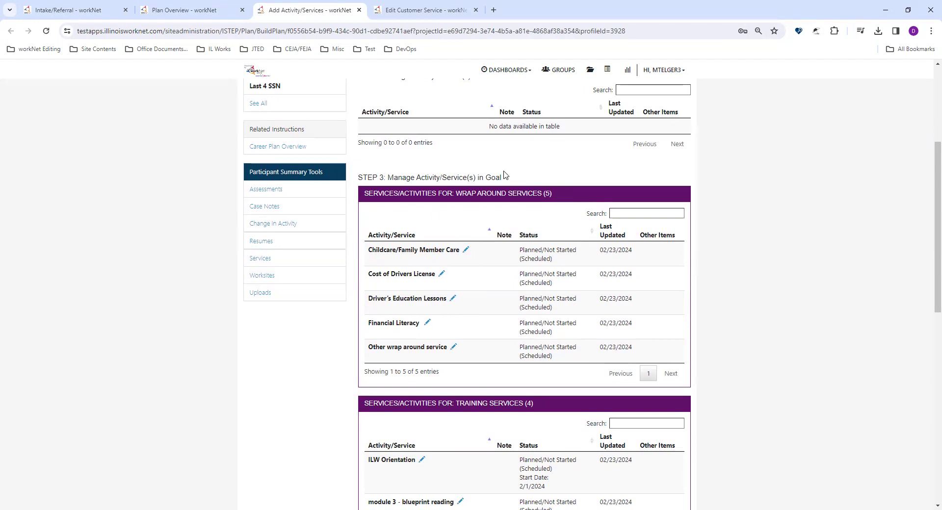
scroll(526, 245, down, 4)
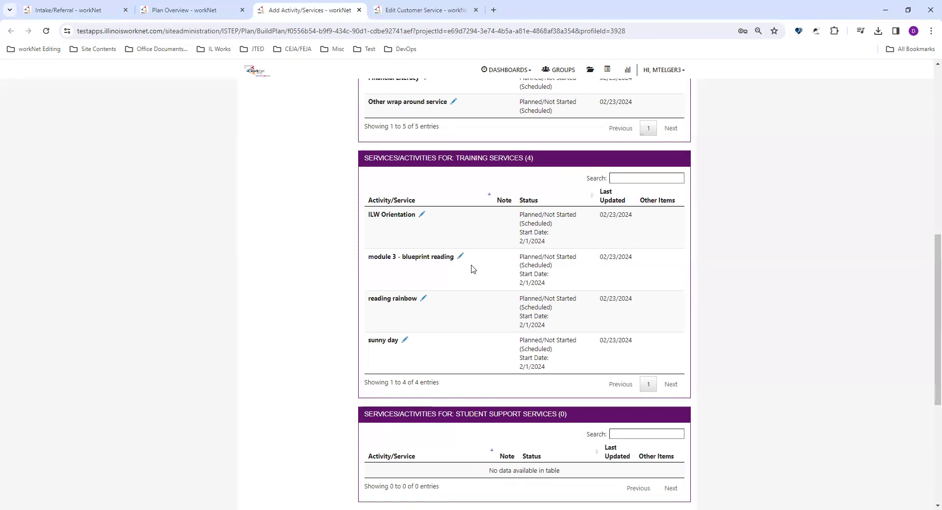
click(421, 10)
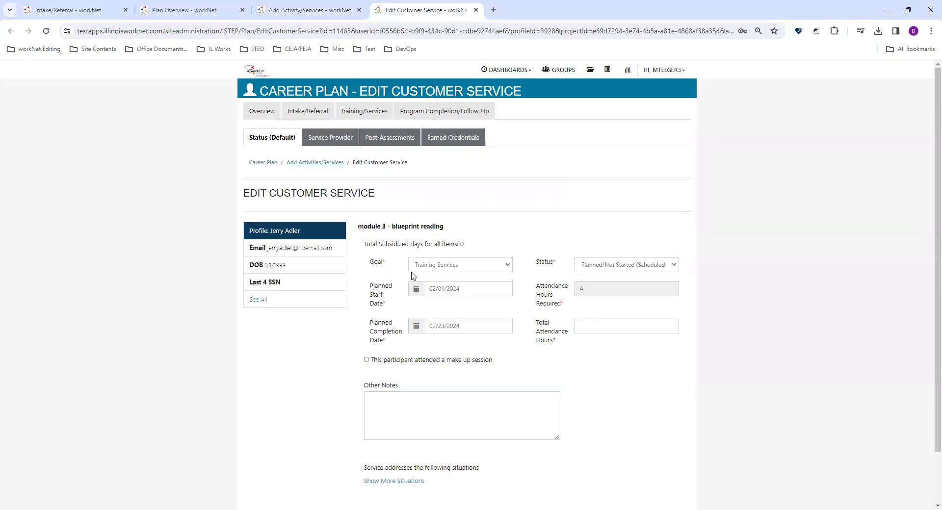
- Set the blueprint reading service's status to Started/Open and total attendance hours to 4, and submit the update
scroll(392, 275, down, 1)
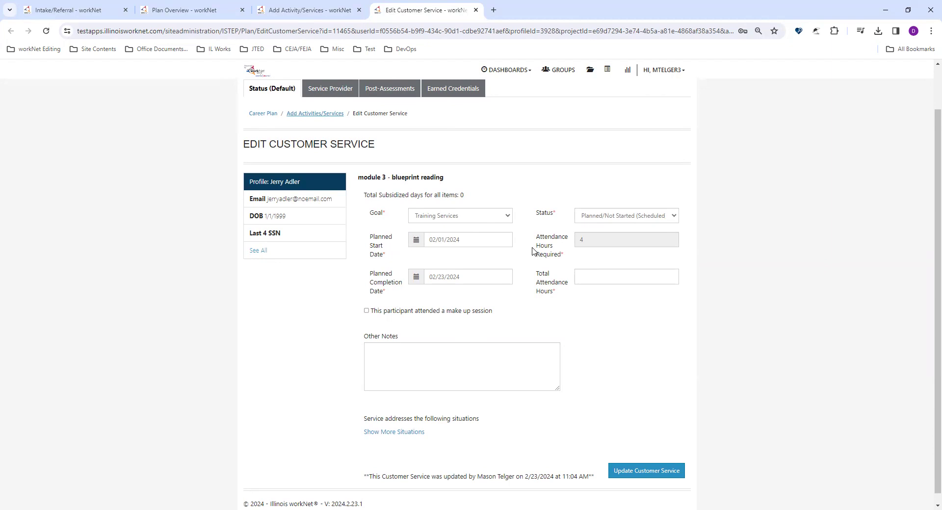
click(666, 216)
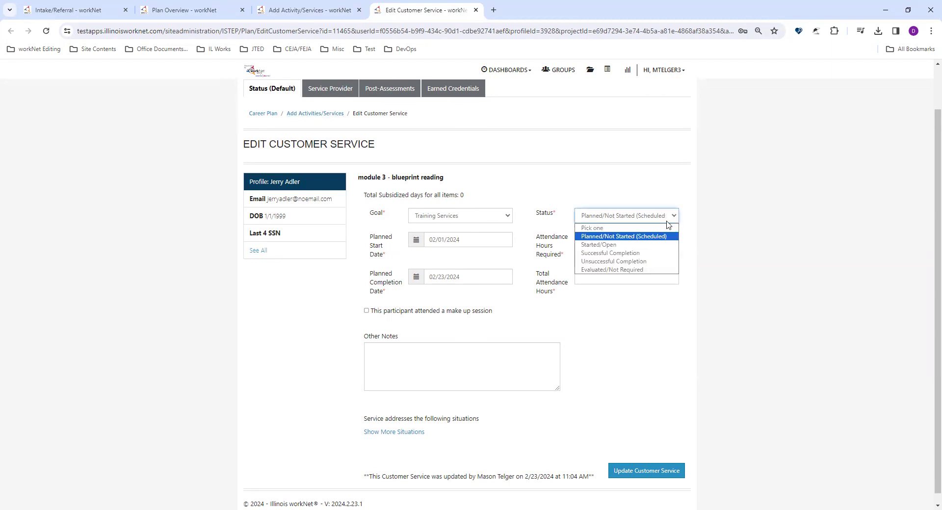
click(660, 245)
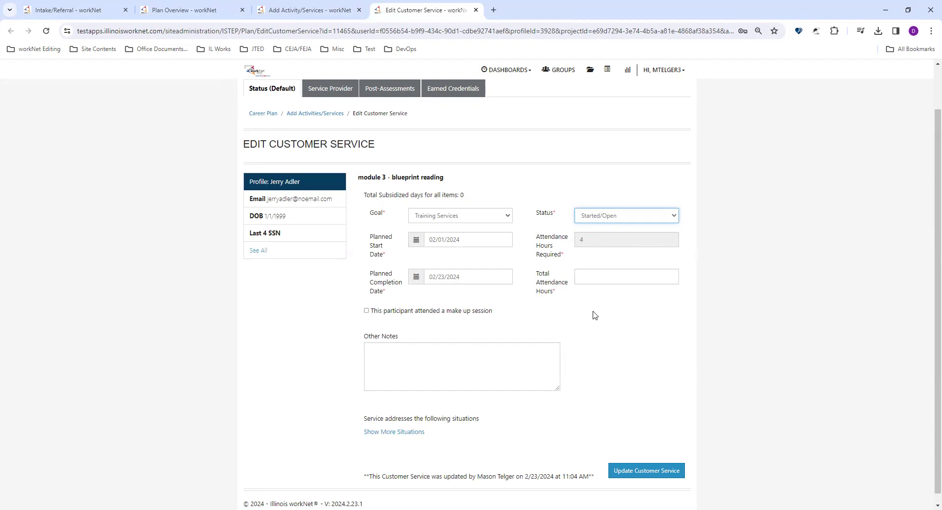
click(601, 276)
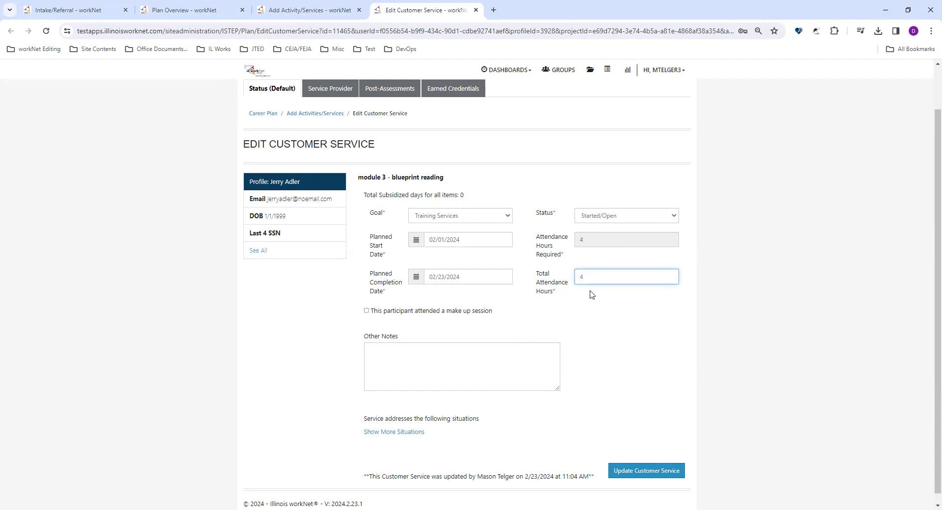
text(4)
click(647, 472)
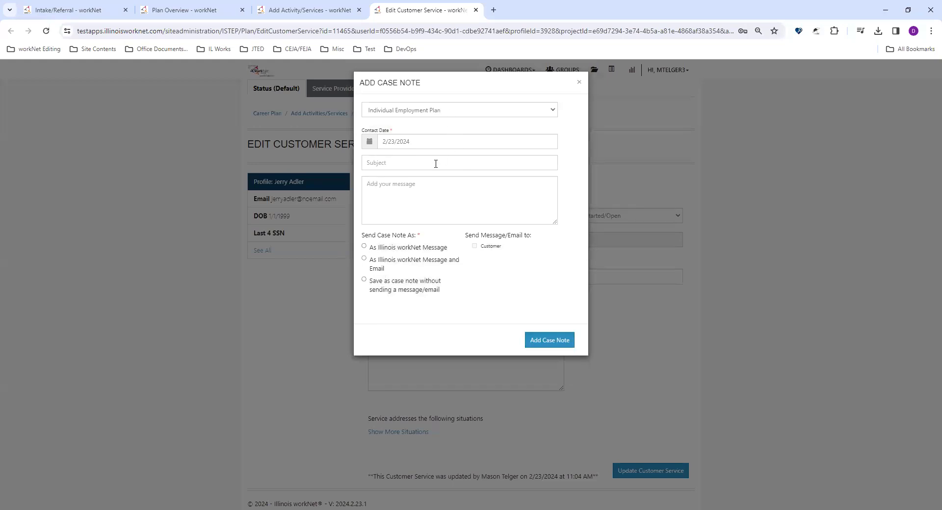
- Add a case note with subject and message "Participant has started service", saved without sending a message or email
click(436, 164)
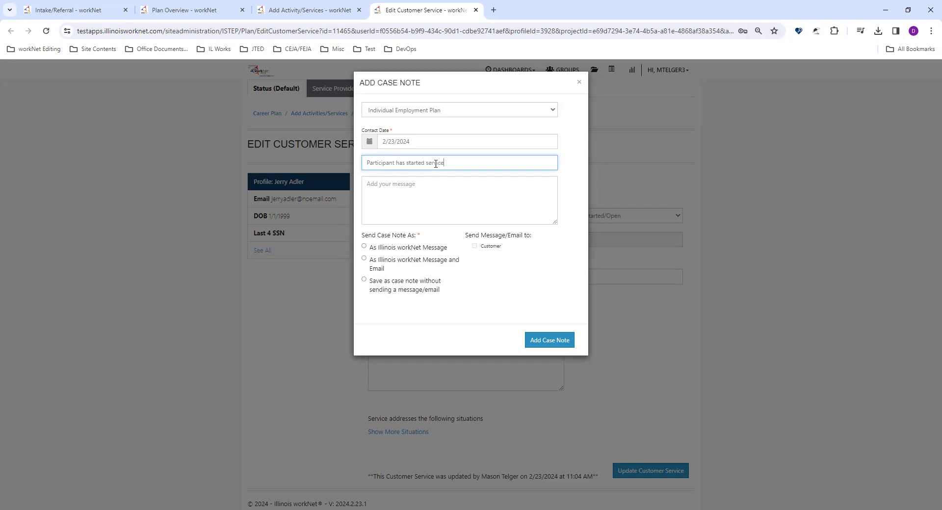
key(ctrl+a)
key(ctrl+c)
key(Tab)
key(ctrl+v)
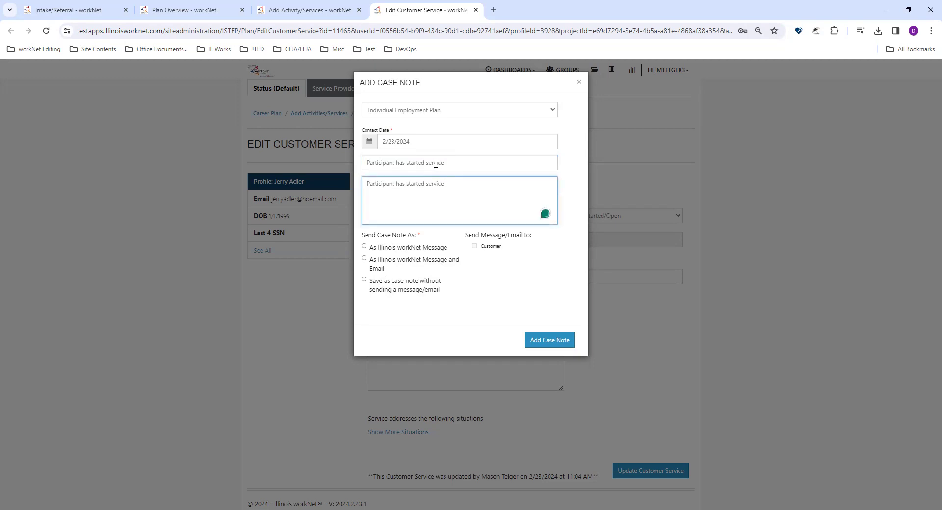
click(401, 291)
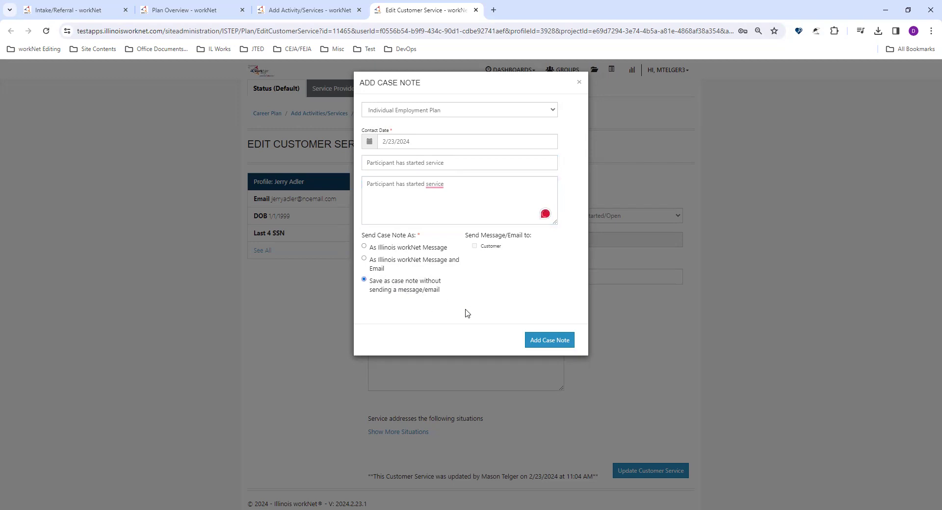
click(547, 343)
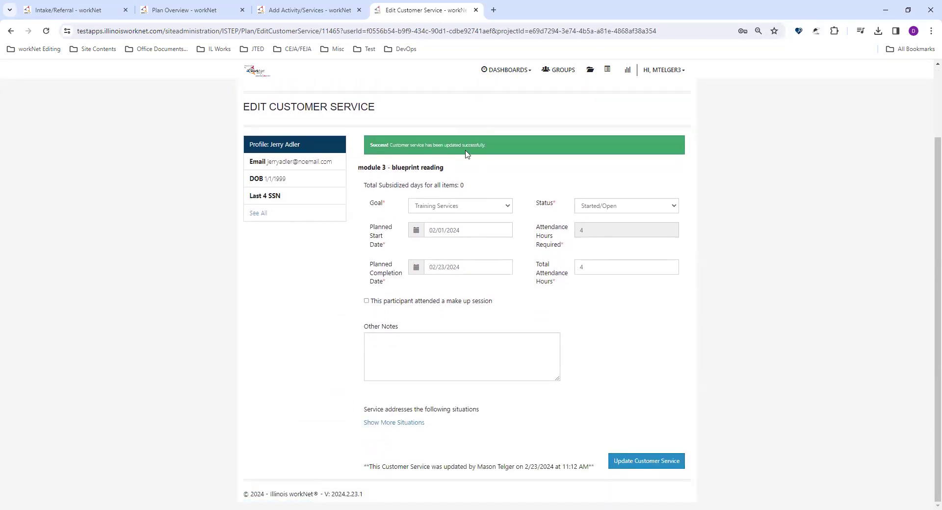
- Choose Macon County as the service provider for the blueprint reading service and submit the update
scroll(575, 175, up, 1)
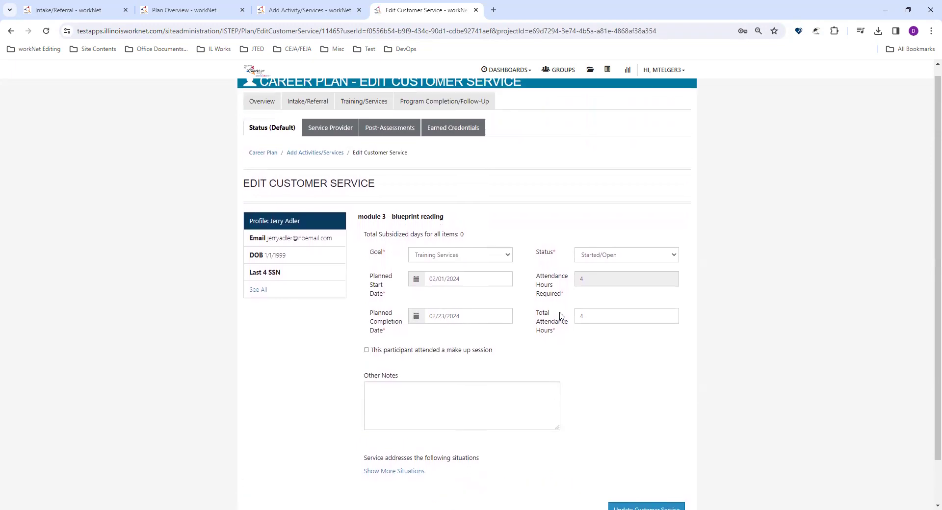
click(329, 133)
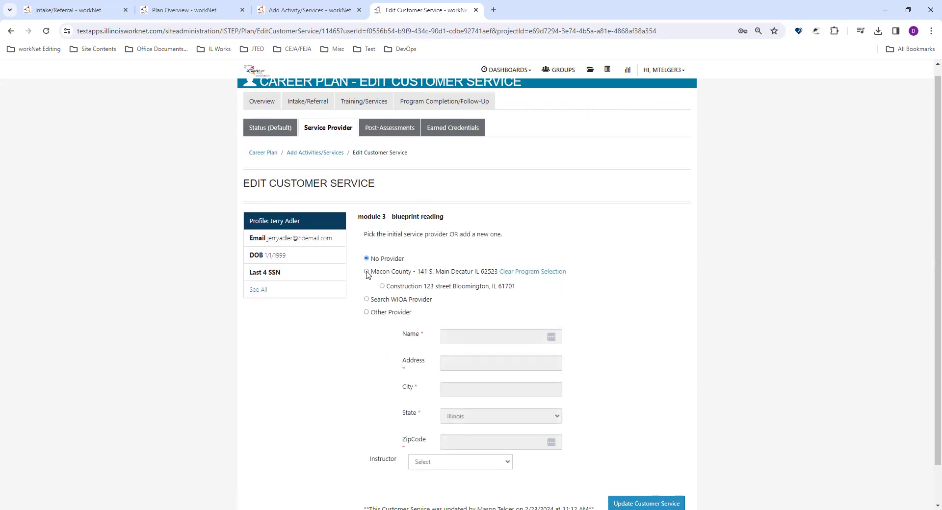
click(367, 273)
click(649, 499)
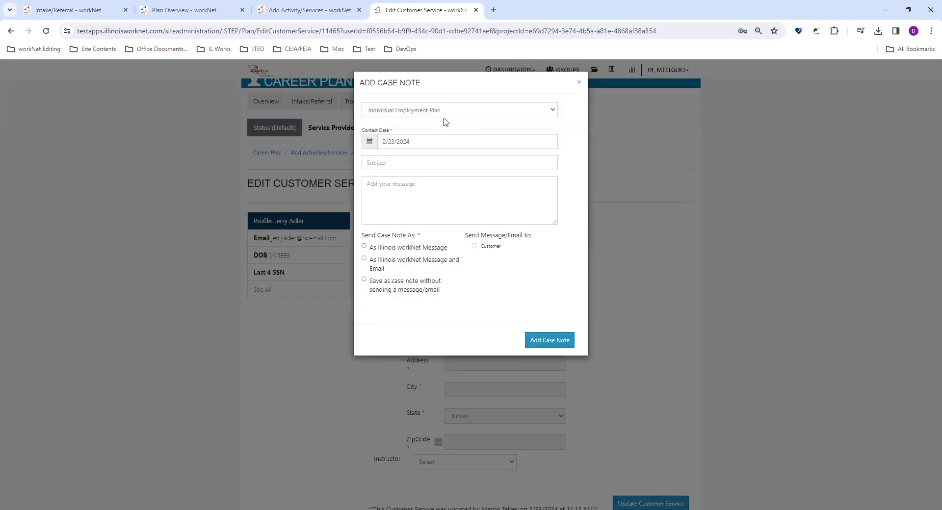
- Record the provider update with a case note, using "Participant has started service" as subject and message, without sending a message or email
click(416, 161)
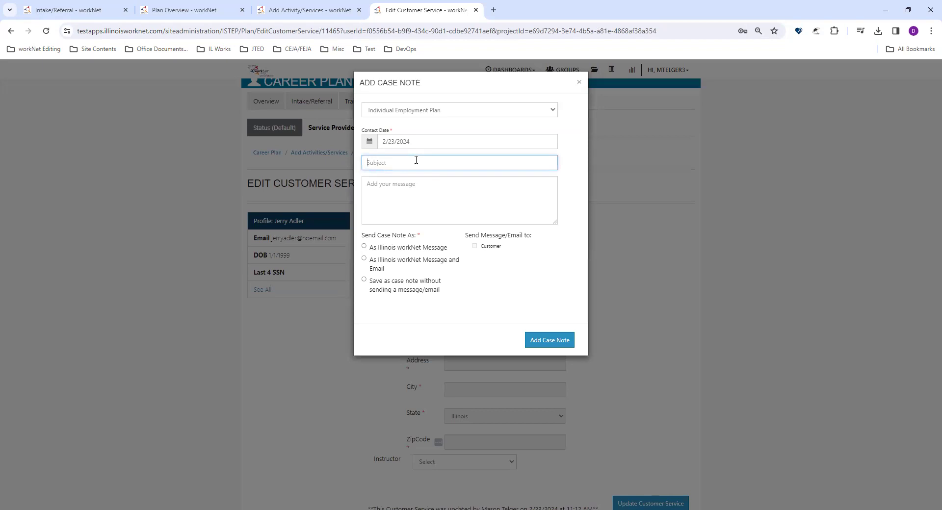
text(Participant has started service)
click(411, 206)
key(ctrl+v)
click(420, 290)
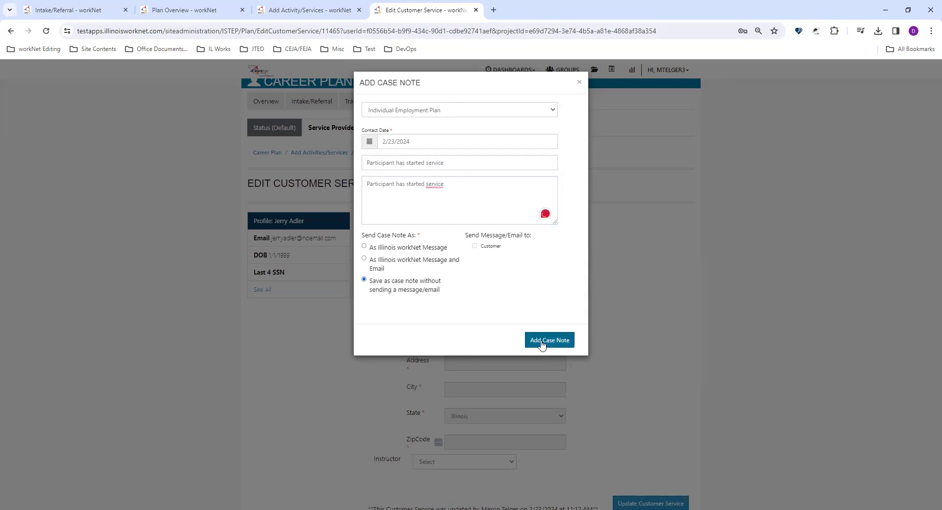
click(544, 342)
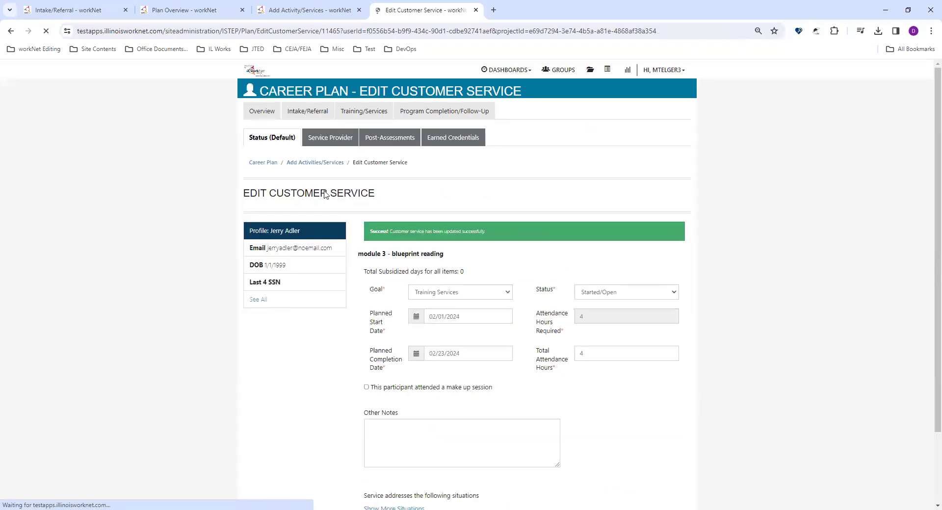
- Add a post-assessment named "Post-Assessment" with a score of 100 dated 02/23/2024 to the blueprint reading service
click(383, 138)
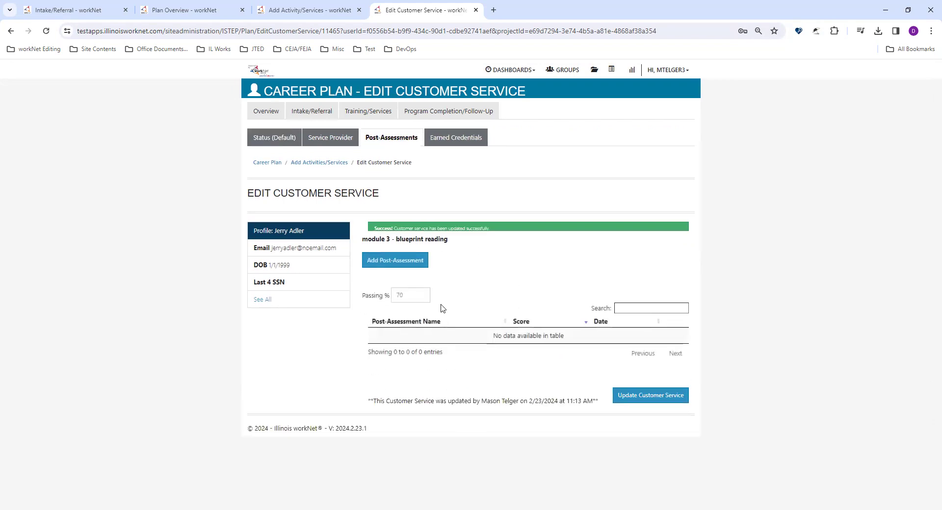
click(391, 251)
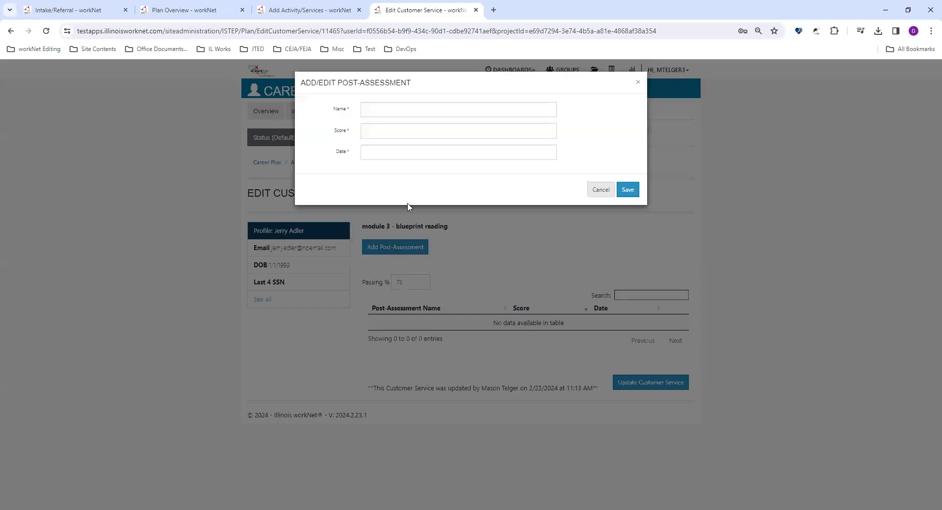
click(420, 107)
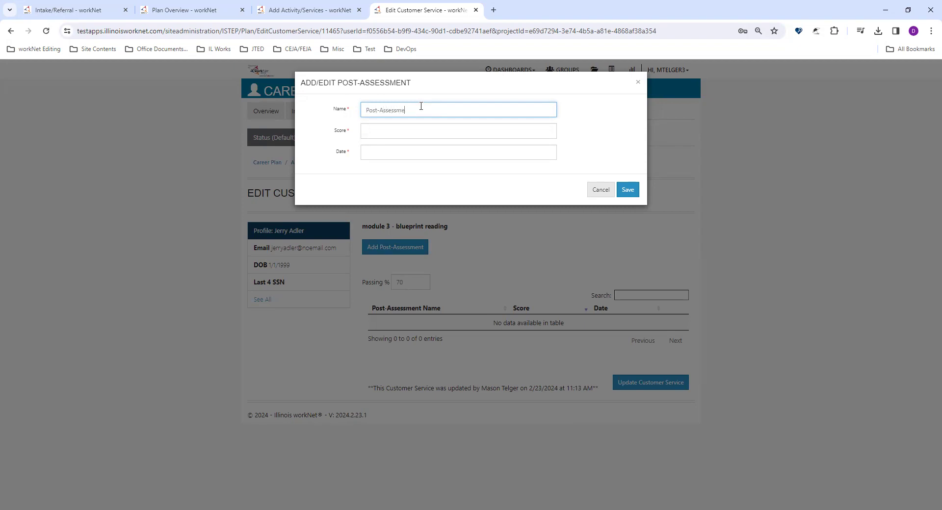
key(Tab)
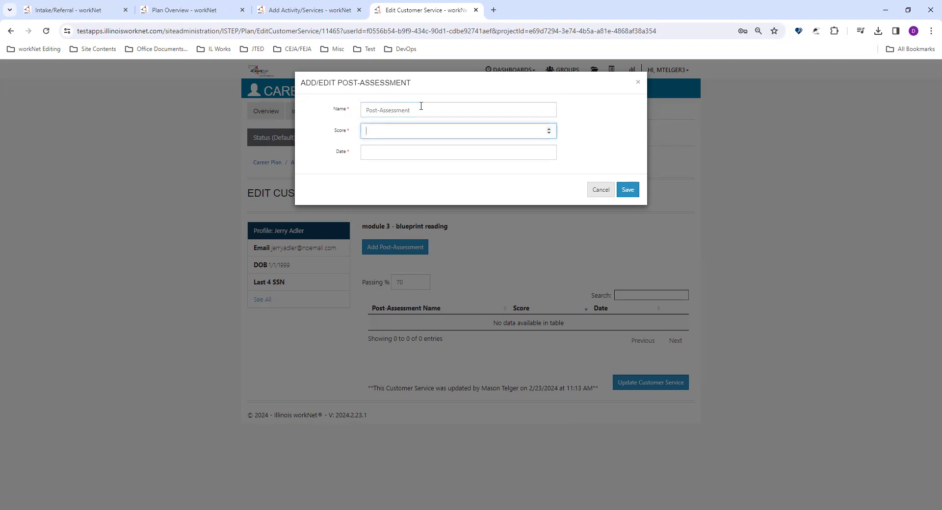
text(100)
key(Tab)
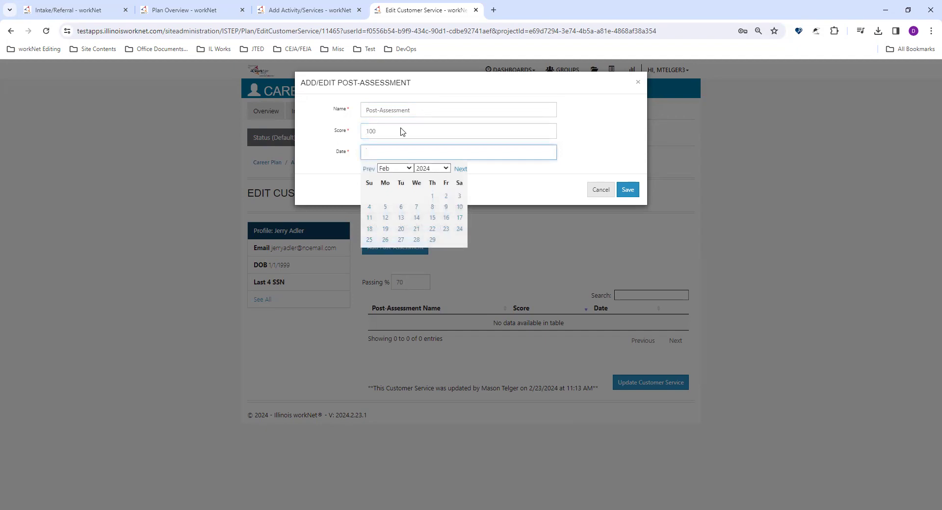
click(445, 229)
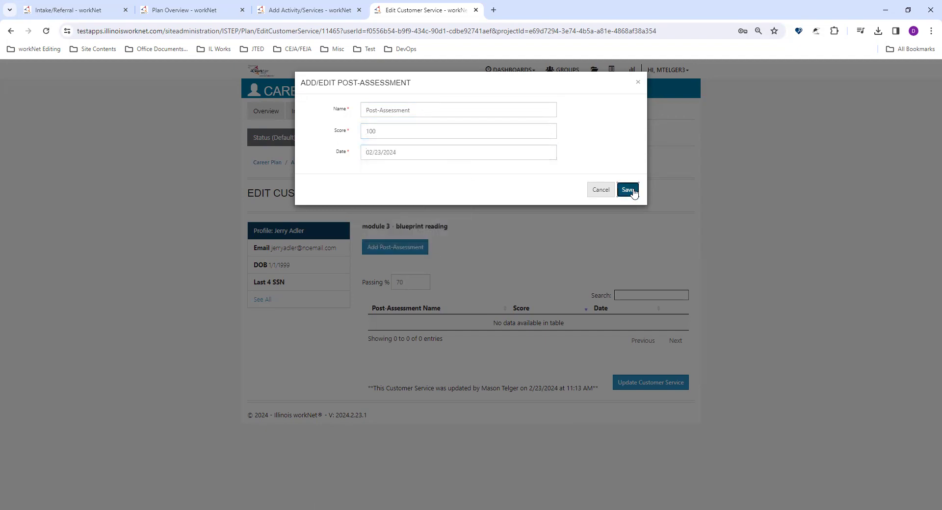
click(629, 190)
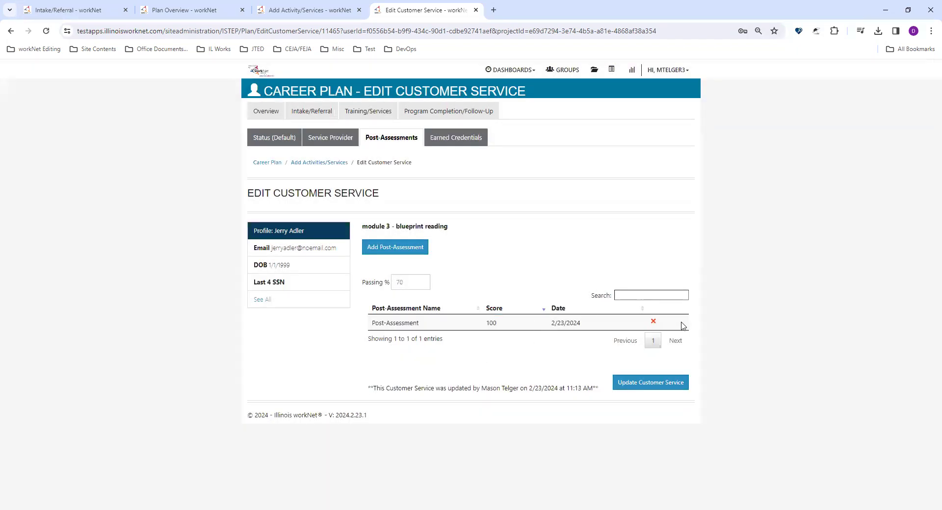
- Review the manual credential entry form in the blueprint reading service's earned credentials, then close it without saving
click(453, 142)
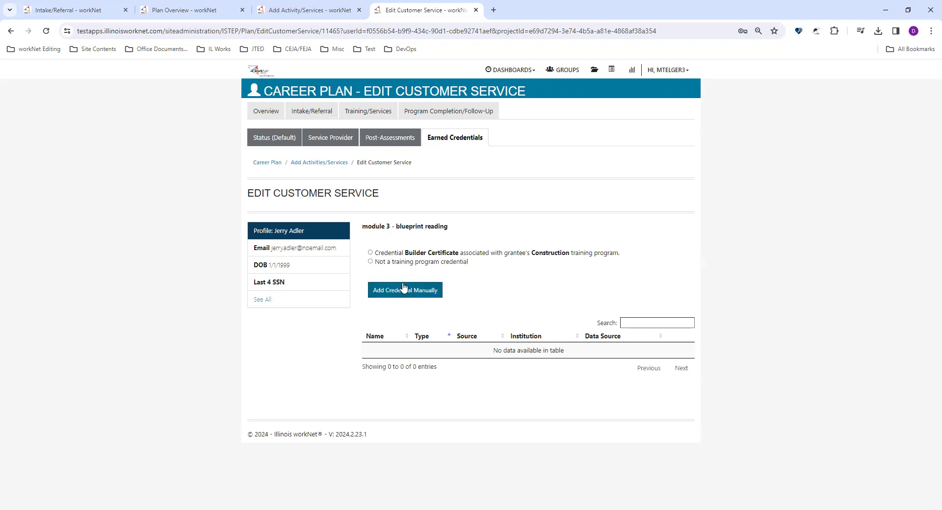
click(412, 298)
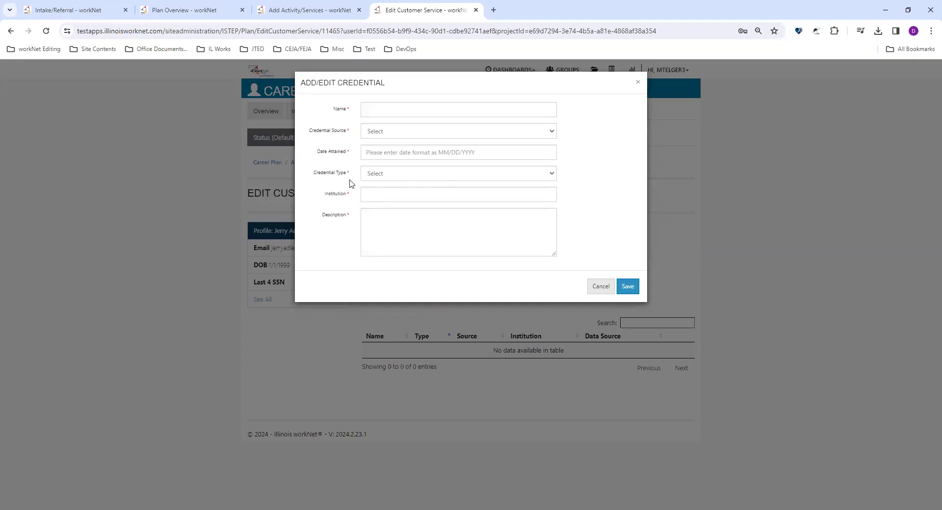
click(601, 286)
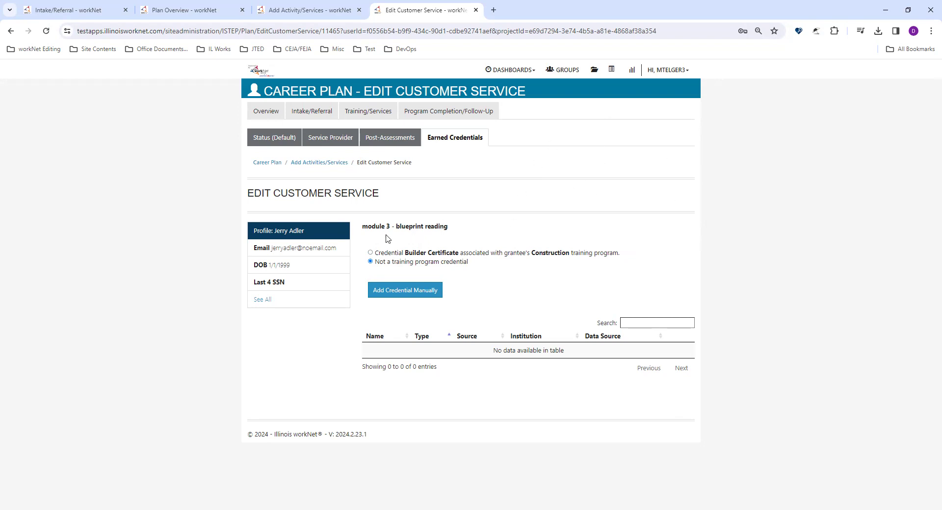
- Try to add the training program's Builder Certificate credential with source Copy of Degree and attained date 02/23/2024
click(370, 253)
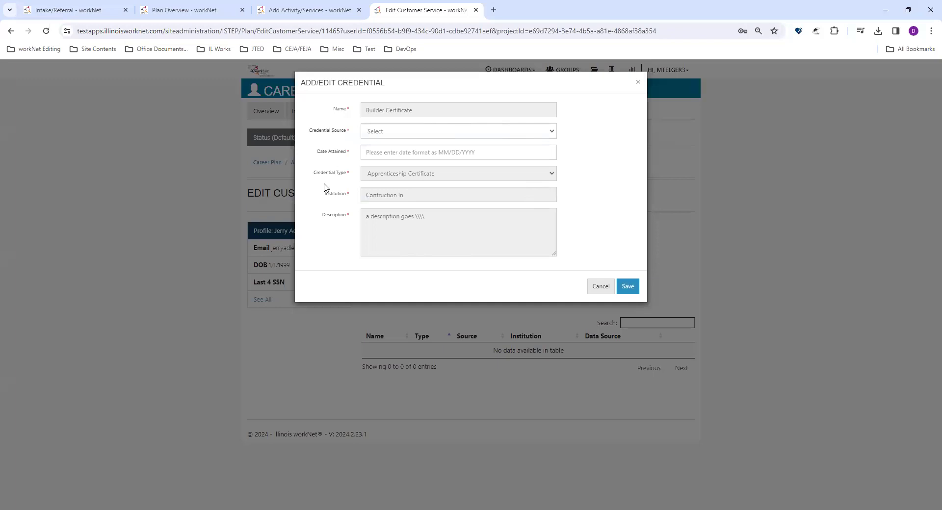
click(403, 130)
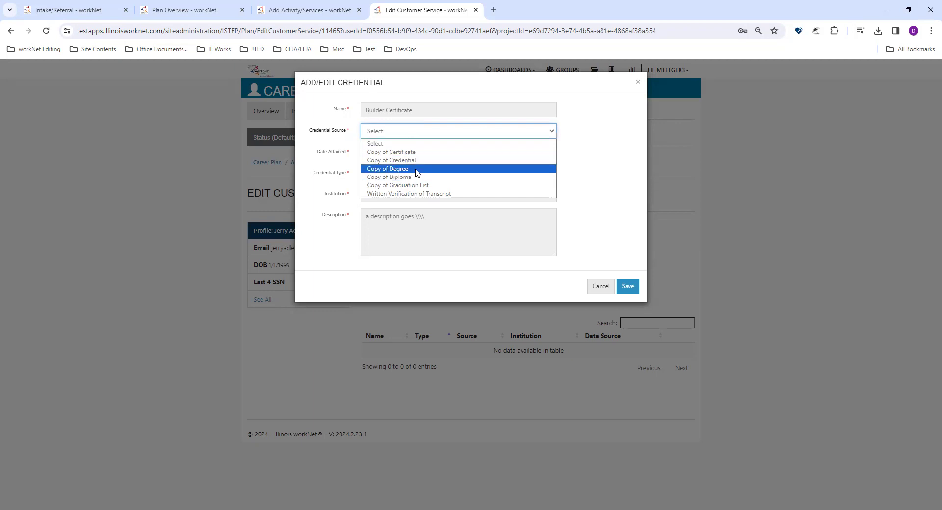
click(417, 169)
click(406, 152)
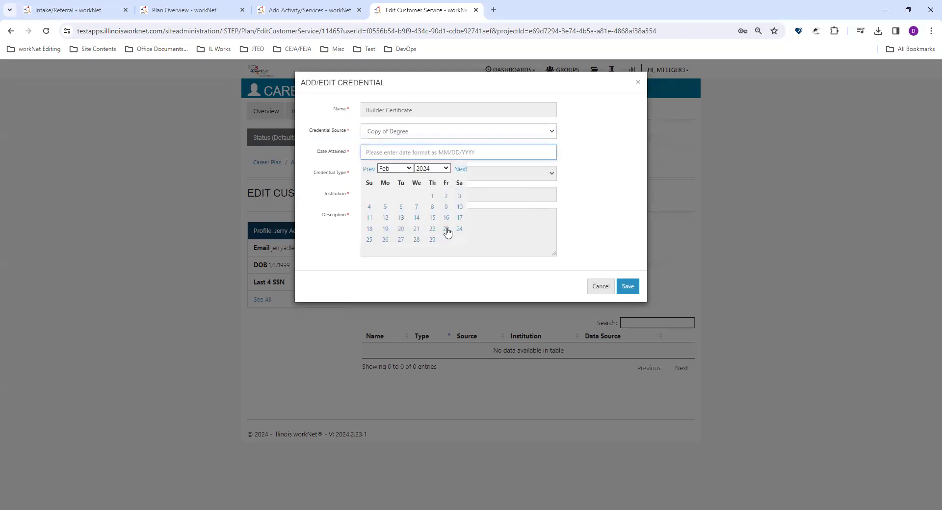
click(446, 232)
click(627, 286)
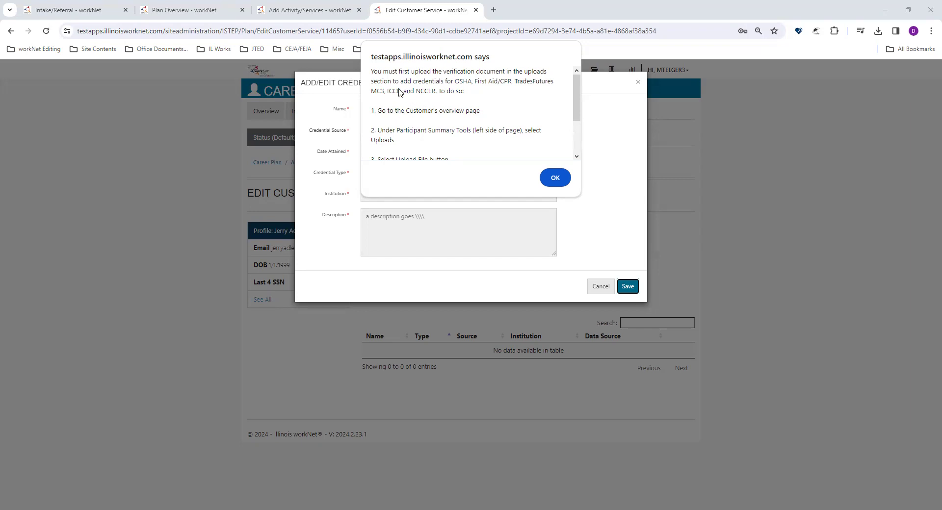
scroll(443, 109, down, 2)
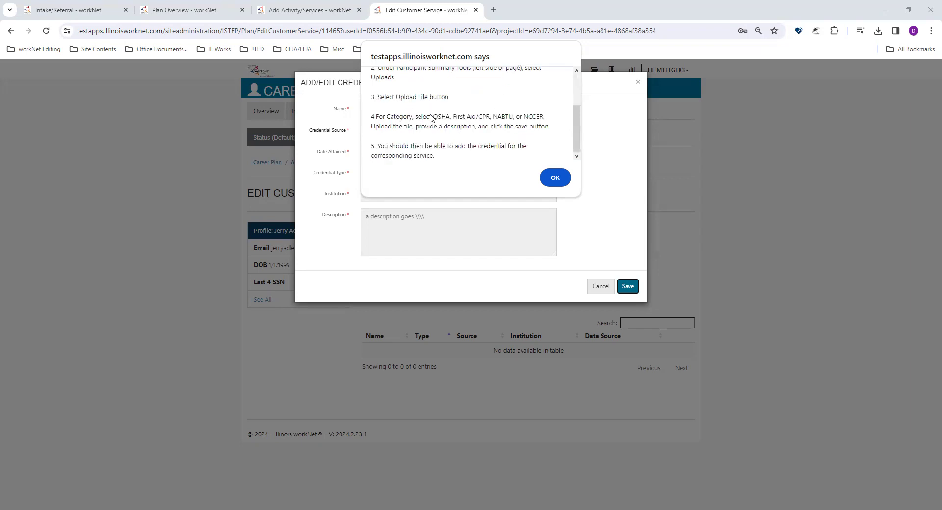
scroll(453, 123, up, 2)
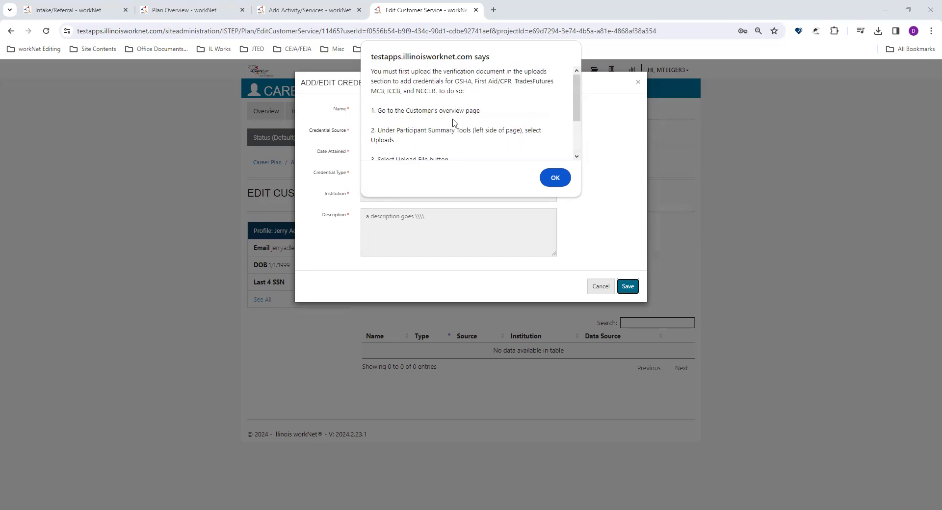
click(557, 177)
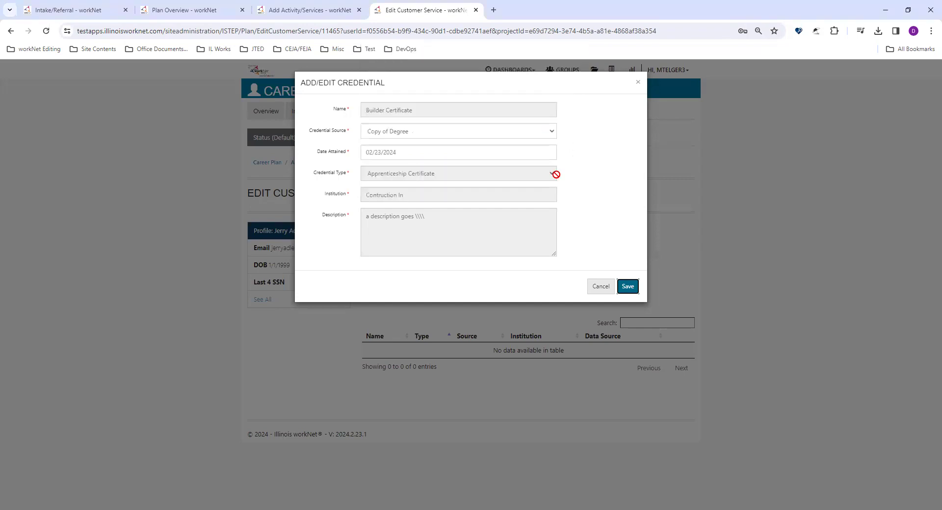
click(599, 287)
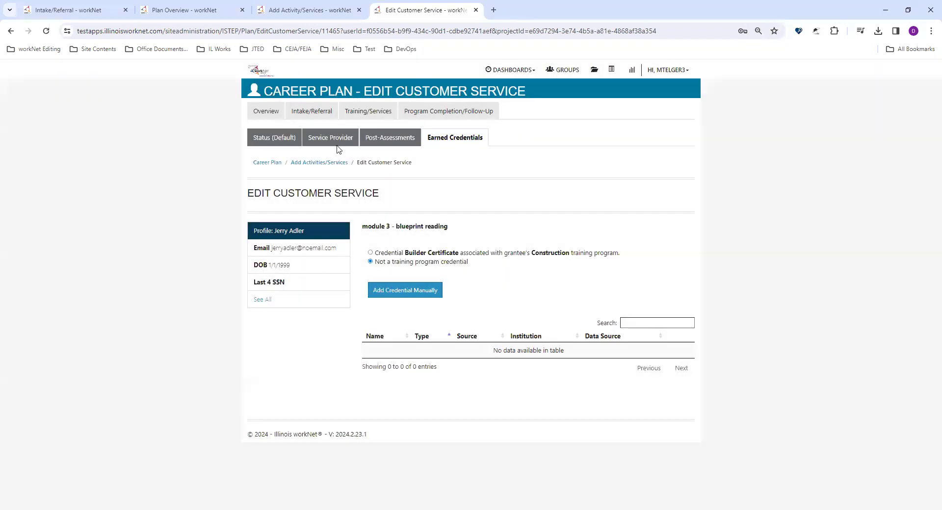
- Upload Document.docx to the customer's uploads from the plan overview, using category OSHA and description "Verification document"
click(180, 15)
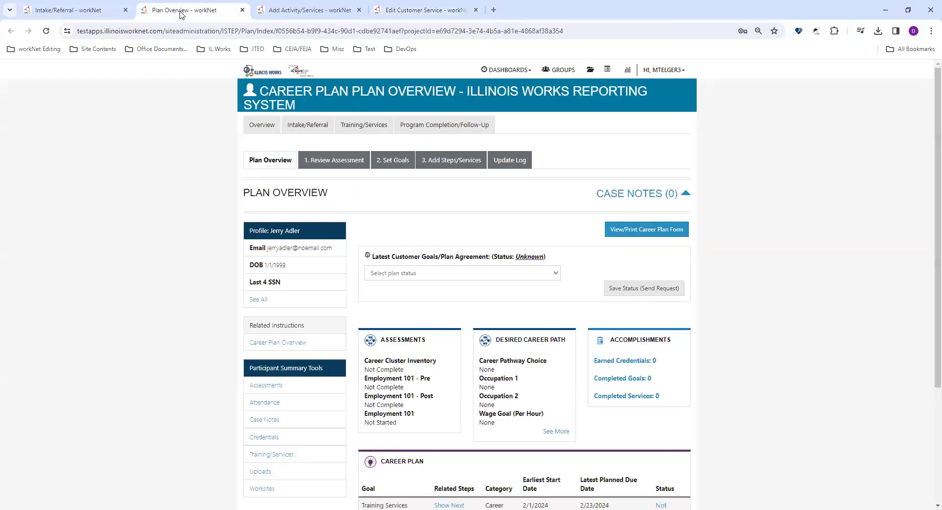
scroll(167, 204, down, 2)
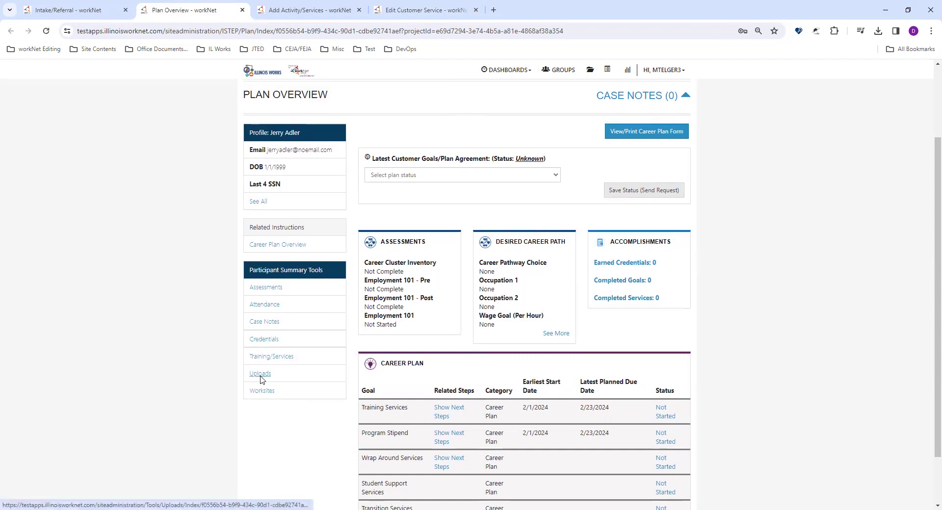
click(260, 375)
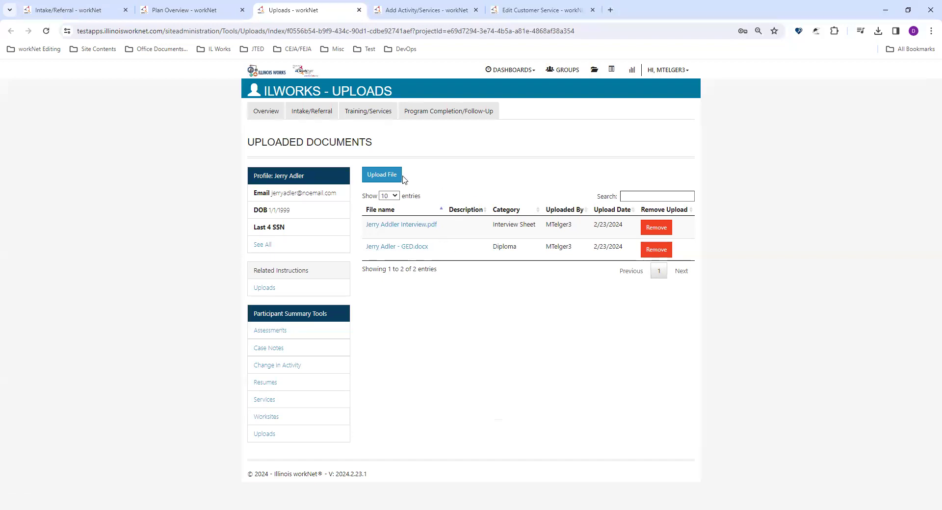
click(388, 177)
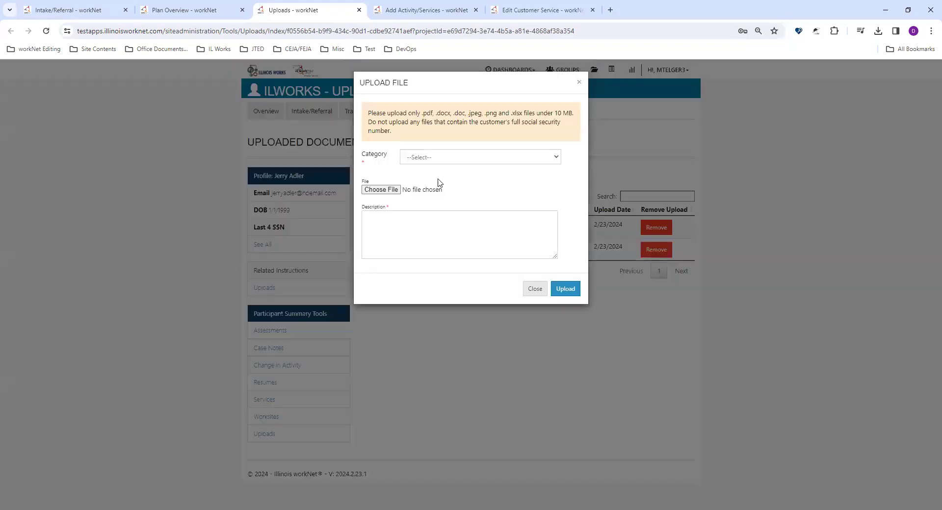
click(438, 161)
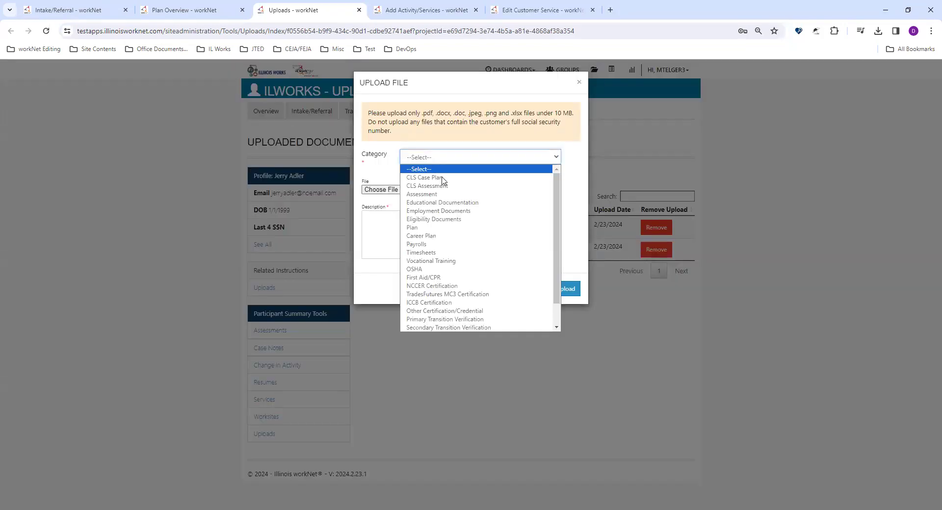
click(424, 270)
click(382, 190)
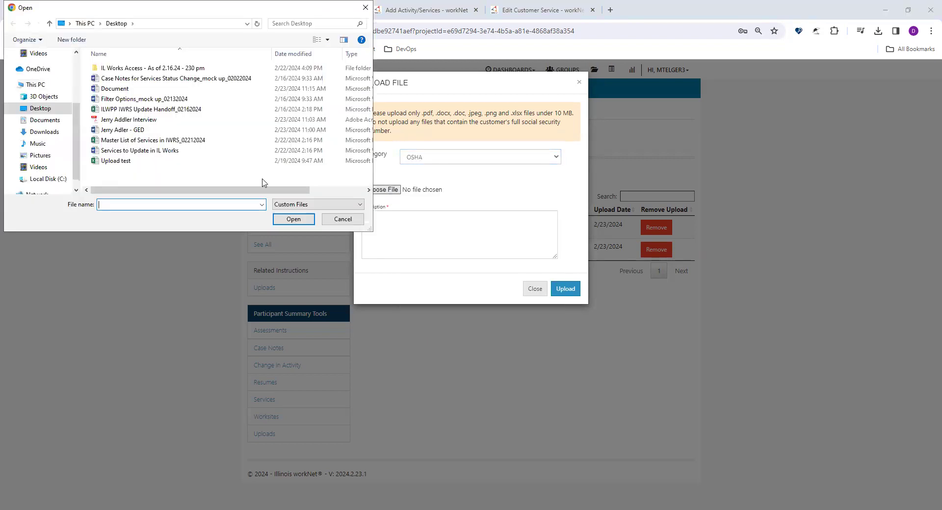
click(104, 91)
double_click(105, 90)
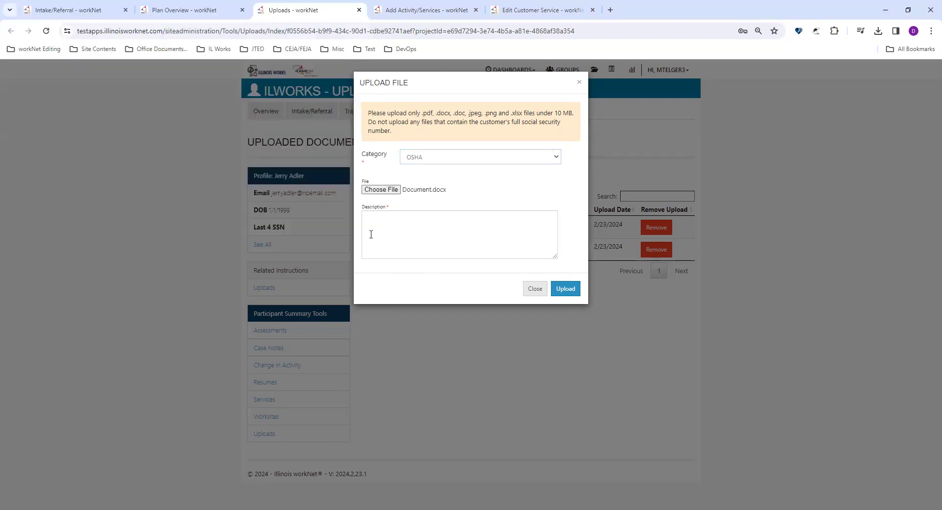
click(405, 225)
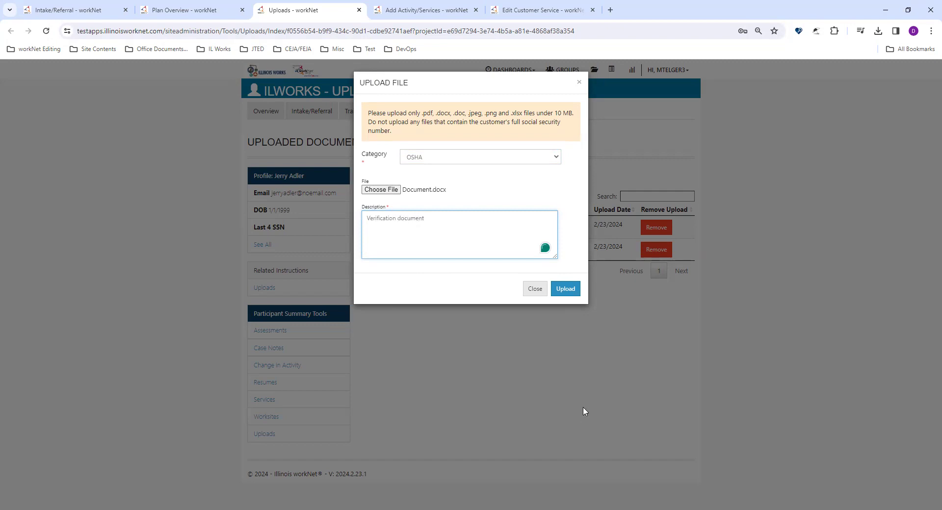
click(565, 289)
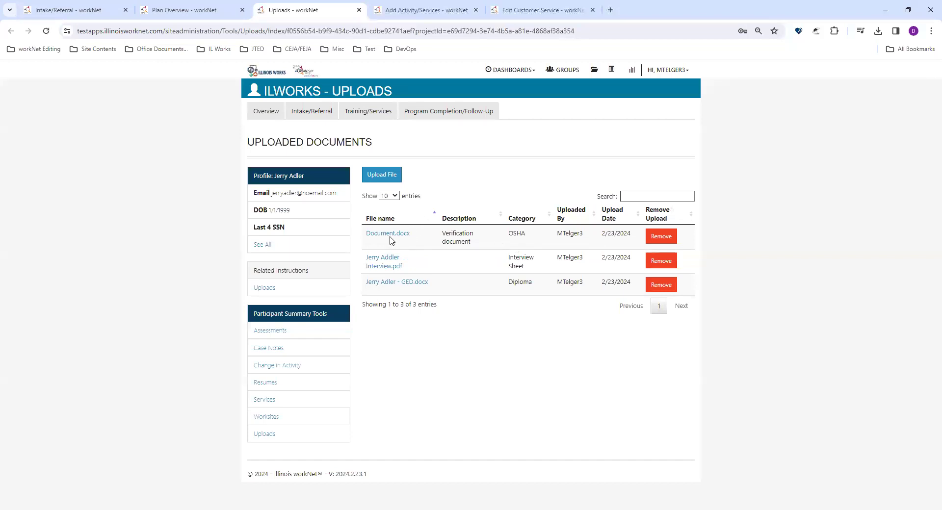
- Reload the customer service page and add the Builder Certificate credential with source Copy of Degree and attained date 02/23/2024
click(543, 9)
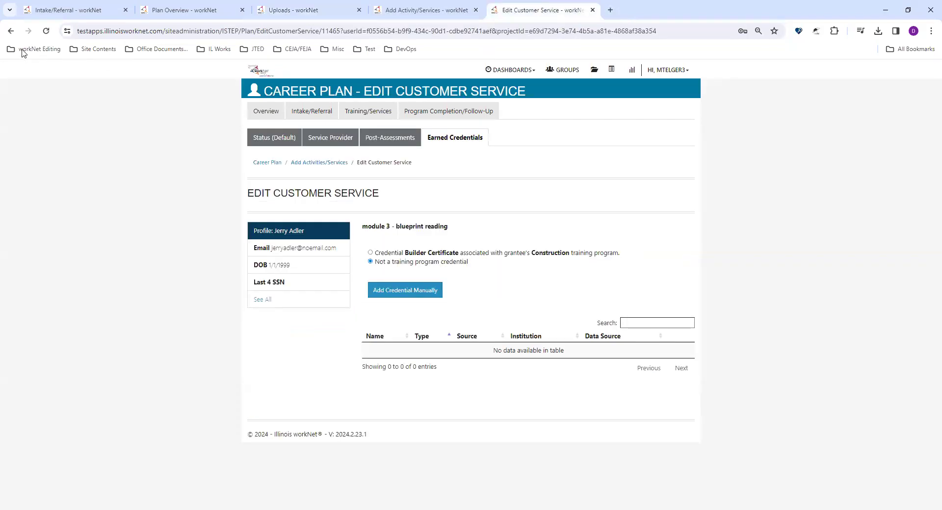
click(46, 31)
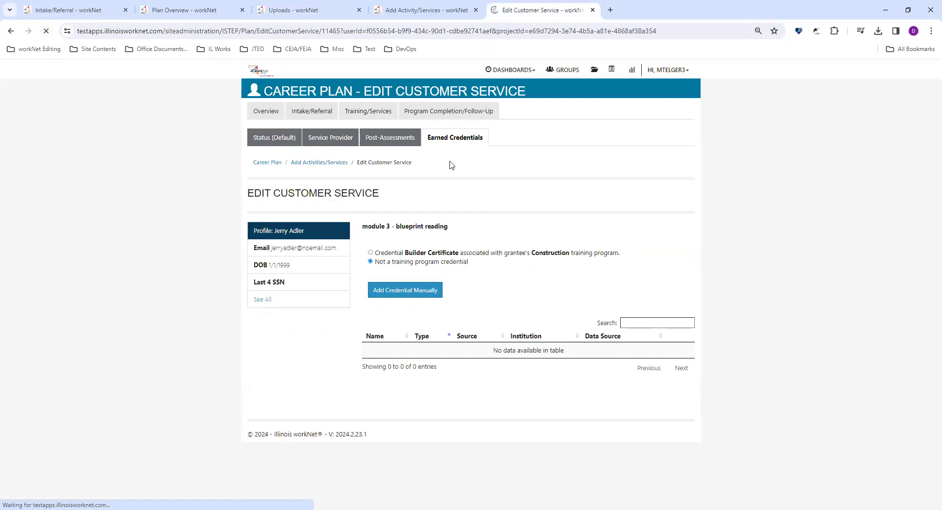
click(462, 141)
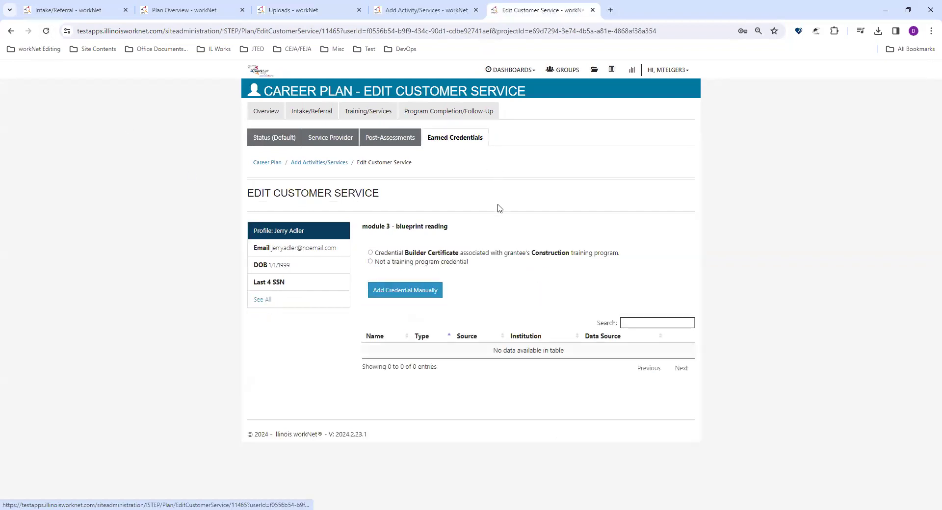
click(370, 253)
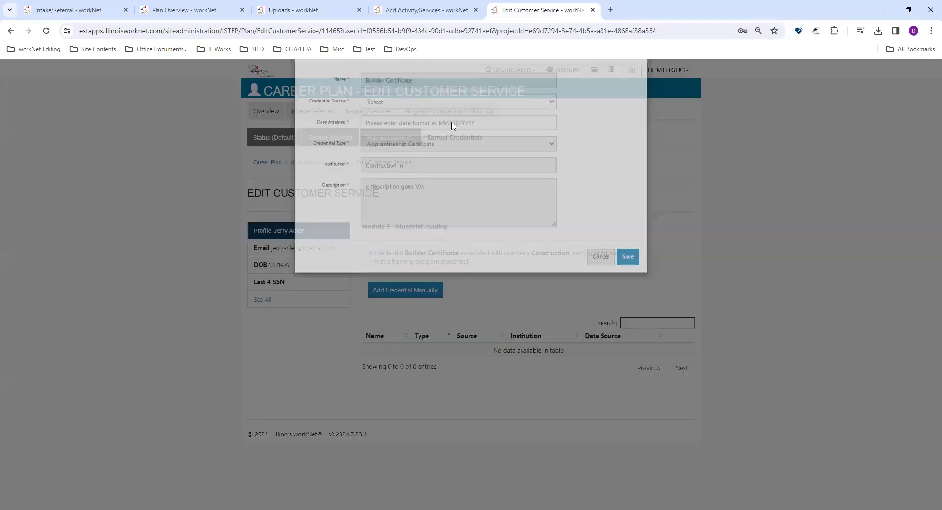
click(394, 135)
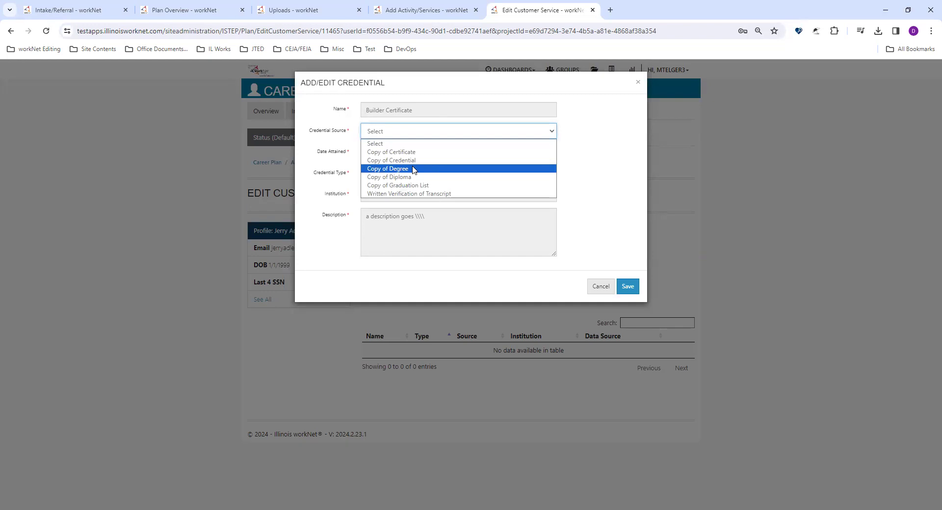
click(413, 170)
click(448, 233)
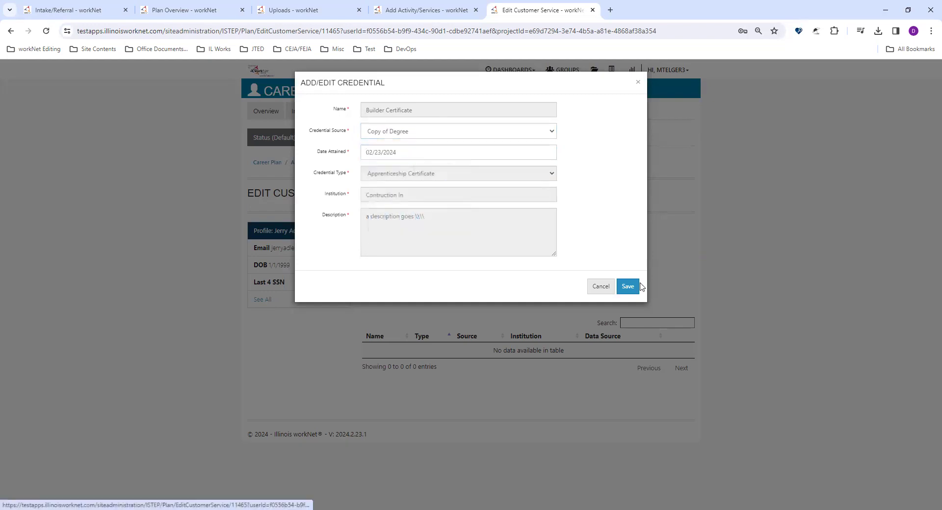
click(638, 286)
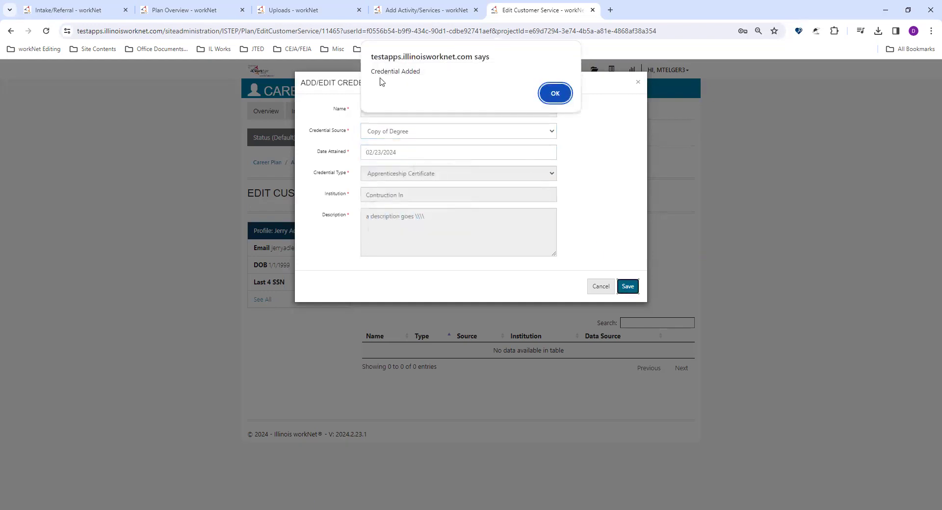
click(555, 94)
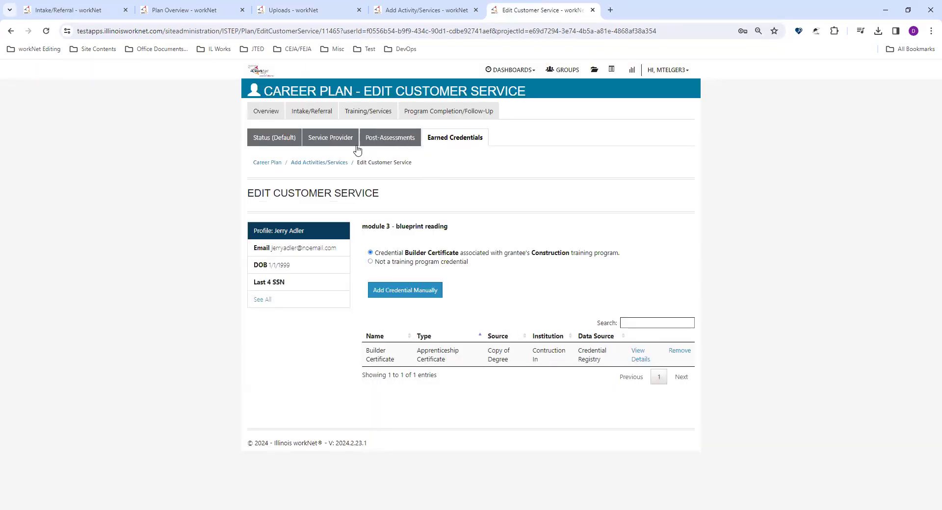
- Set the blueprint reading service's status to Successful Completion and submit the customer service update
click(285, 145)
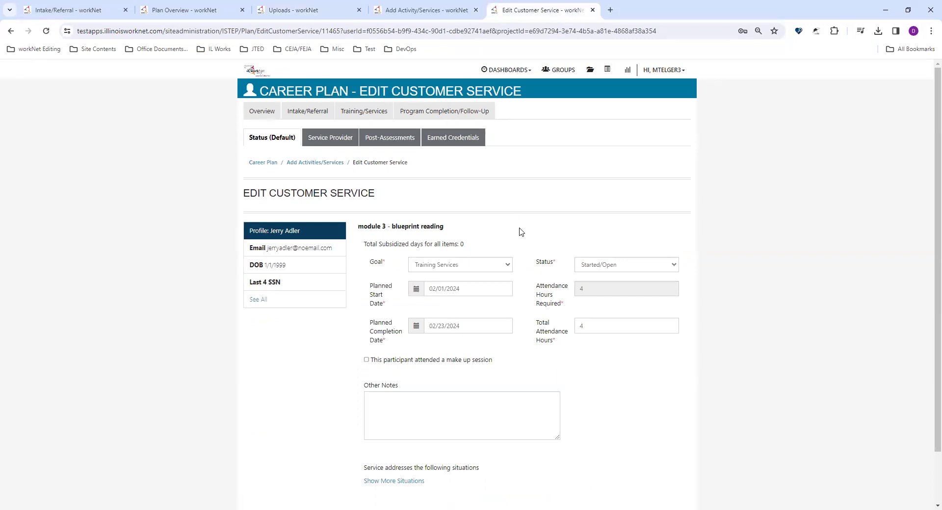
scroll(540, 231, down, 1)
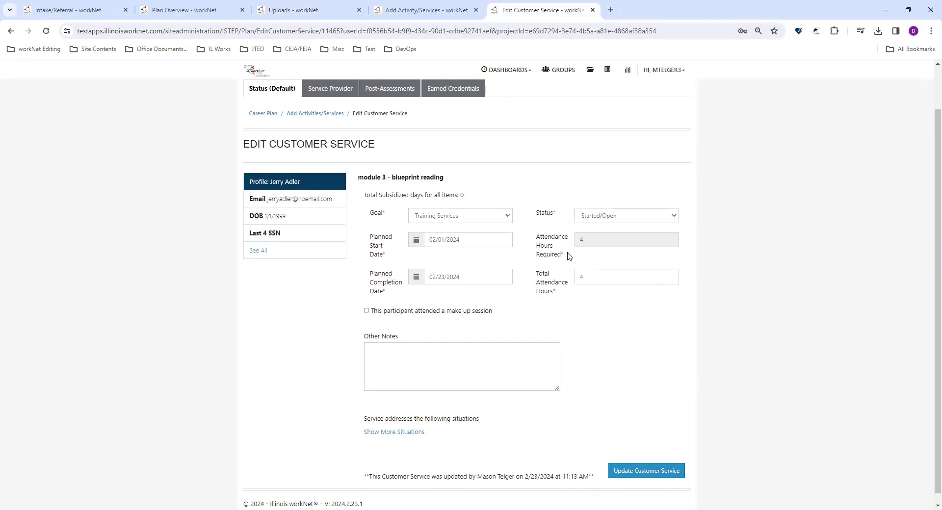
click(649, 219)
click(613, 253)
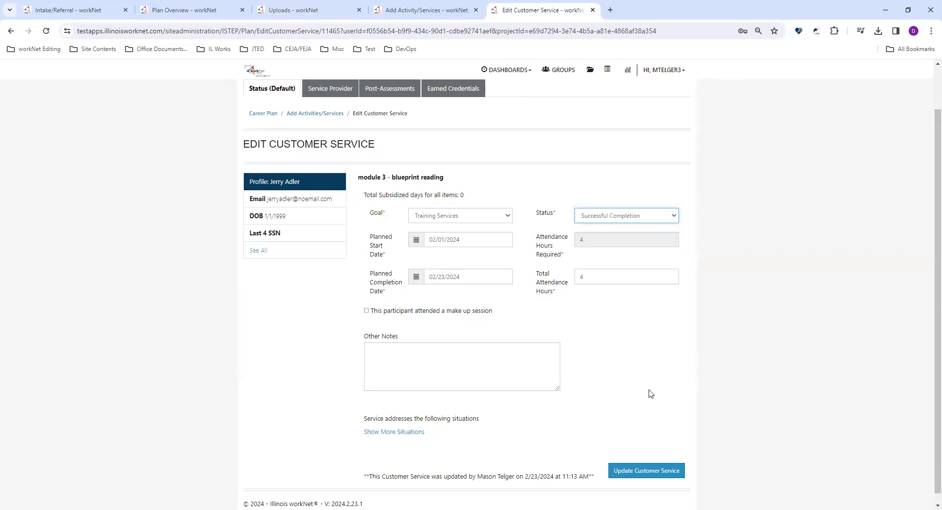
click(645, 474)
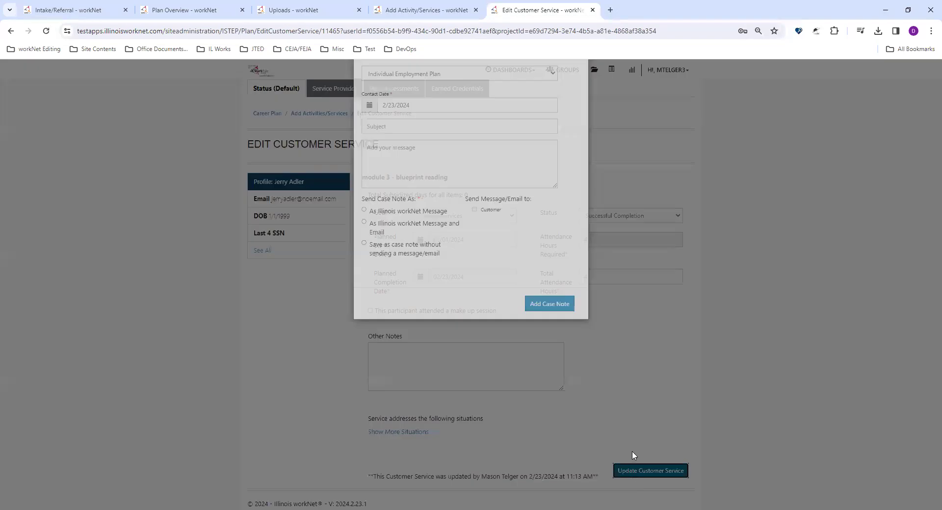
- Add a case note with "Test" as subject and message, saved without sending a message or email
click(427, 158)
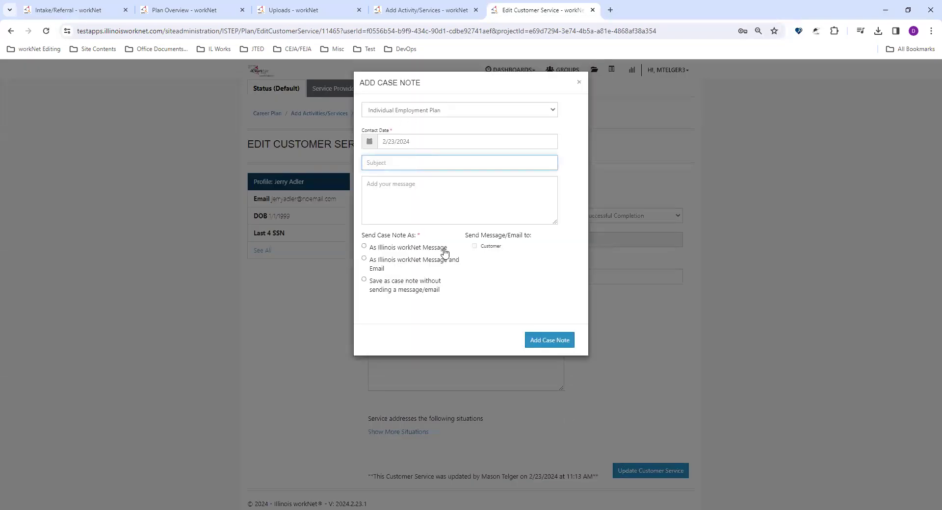
click(400, 284)
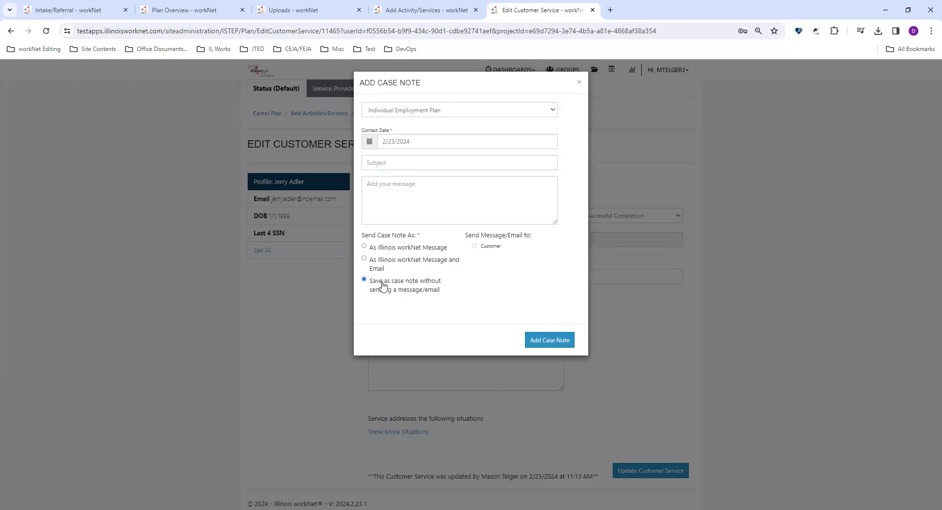
click(399, 159)
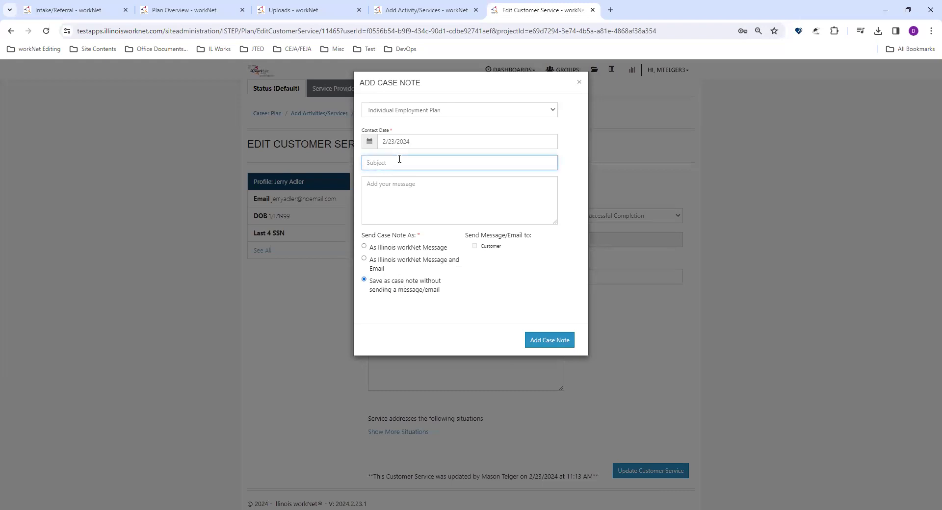
text(Test)
key(ctrl+a)
key(ctrl+c)
key(Tab)
key(ctrl+v)
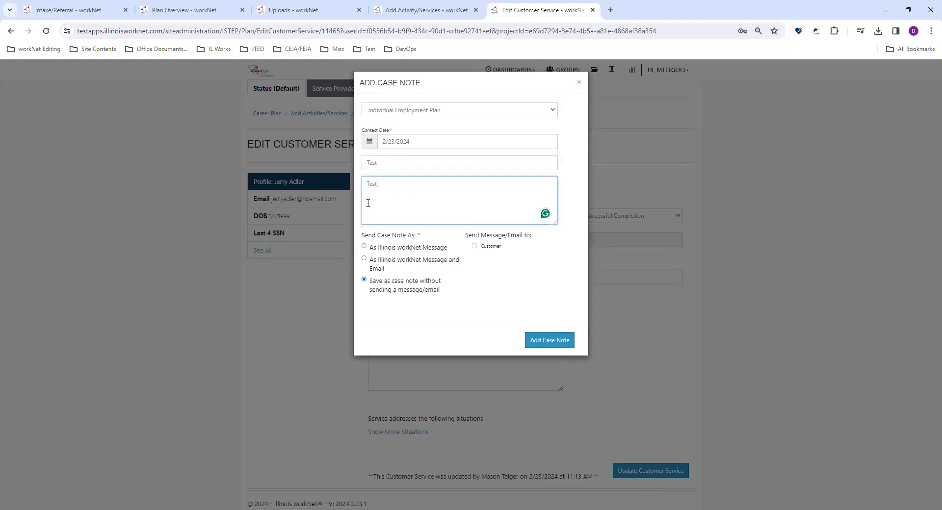
click(552, 341)
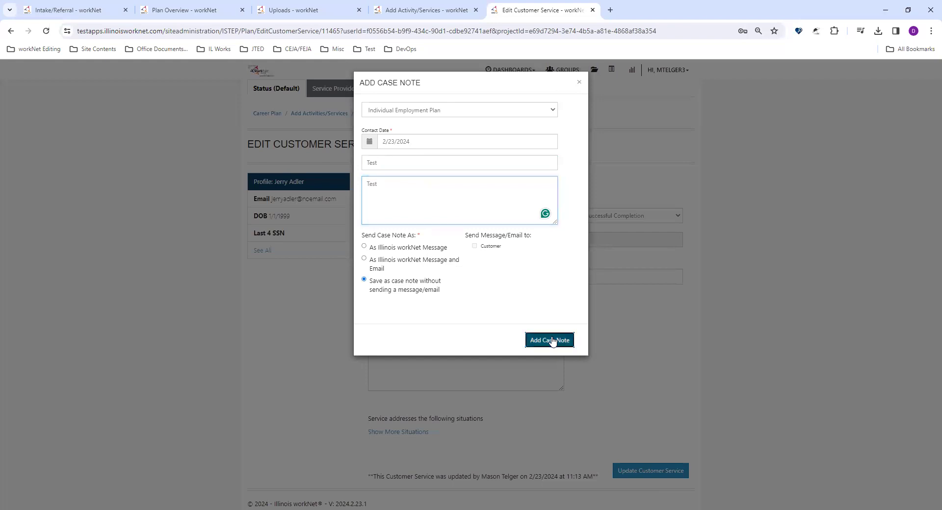